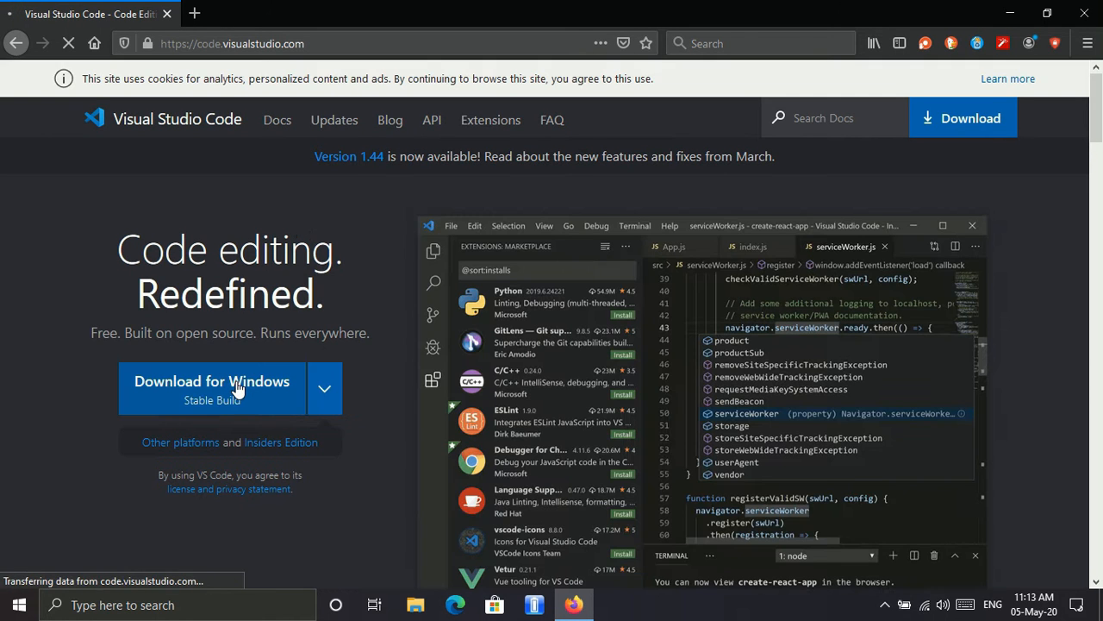
Step: Download the stable Windows build of Visual Studio Code and run the saved VSCodeUserSetup-x64-1.44.2.exe installer
click(235, 386)
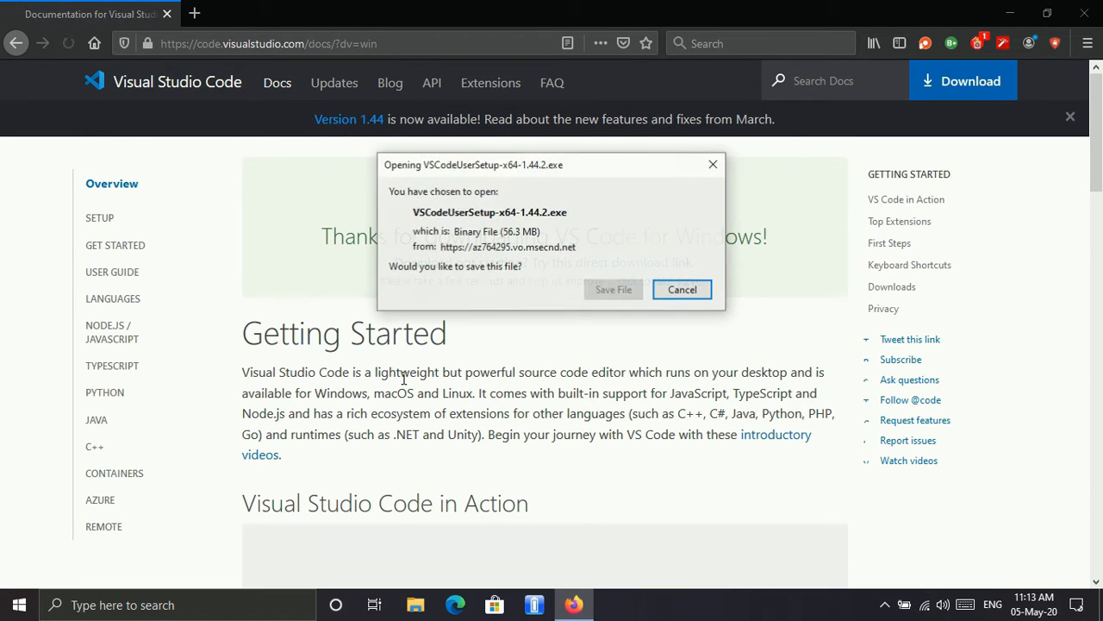
click(626, 301)
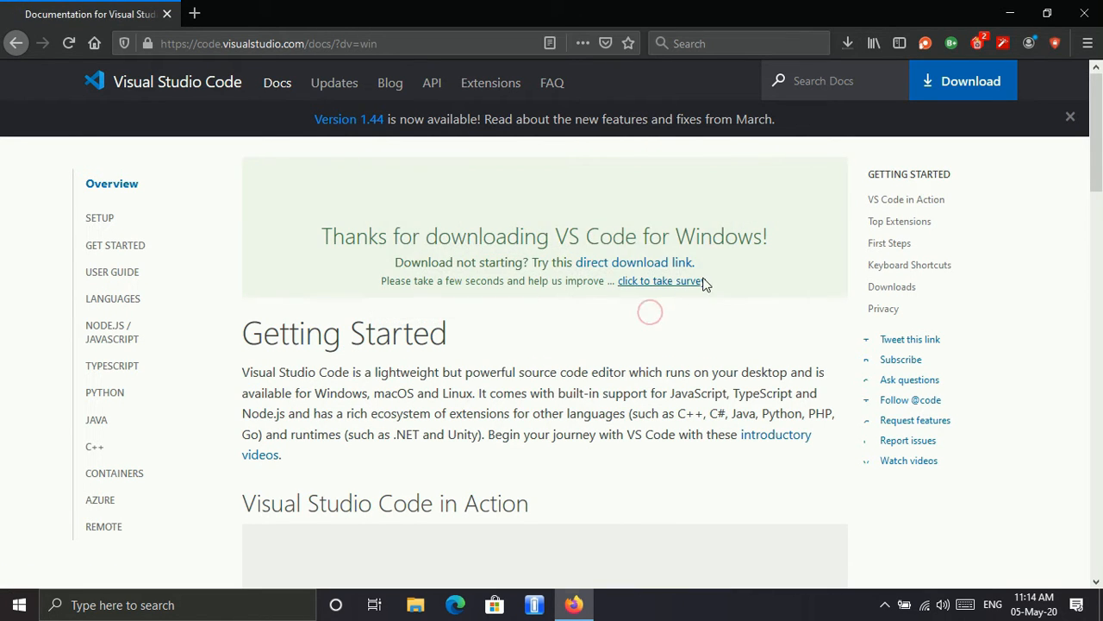
click(842, 54)
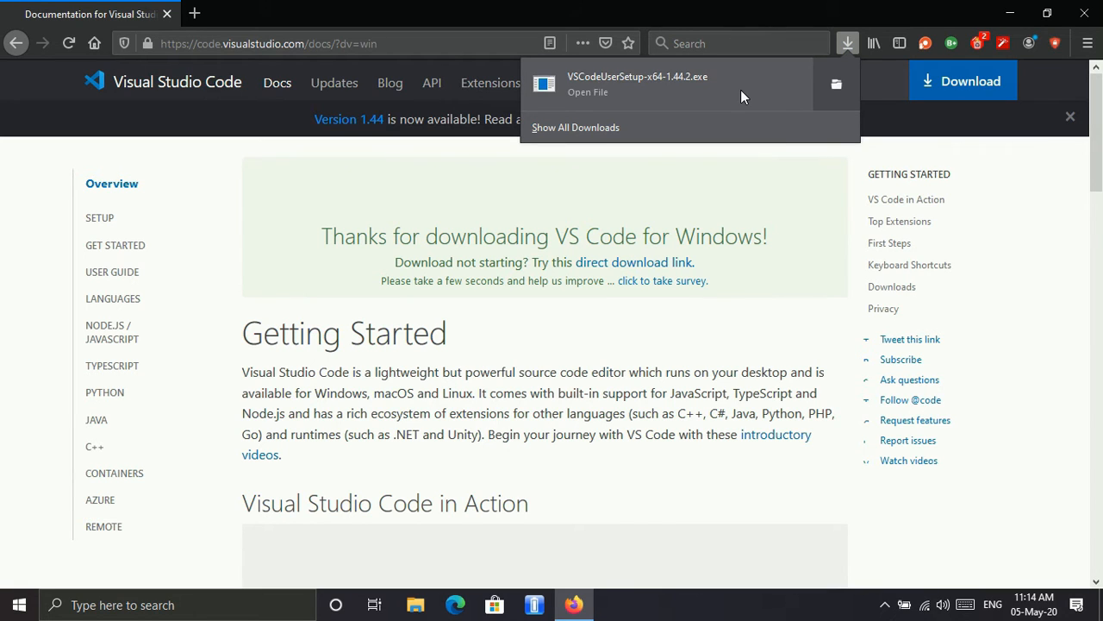
click(740, 89)
click(687, 339)
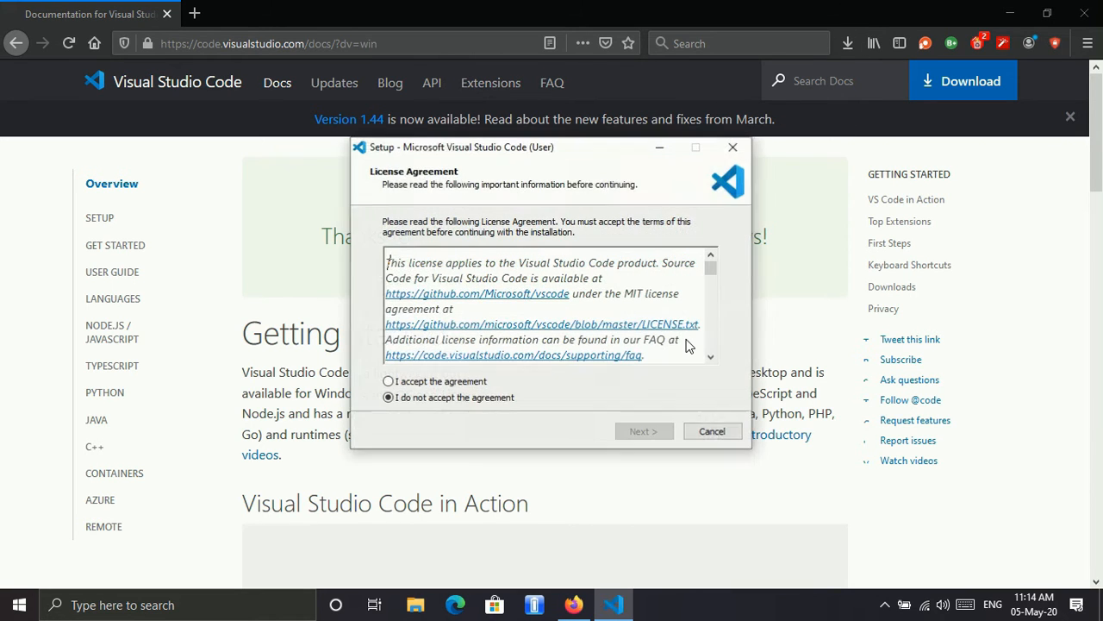
Step: Accept the Visual Studio Code license agreement and keep the default destination folder, continuing to the additional tasks
click(434, 385)
click(656, 435)
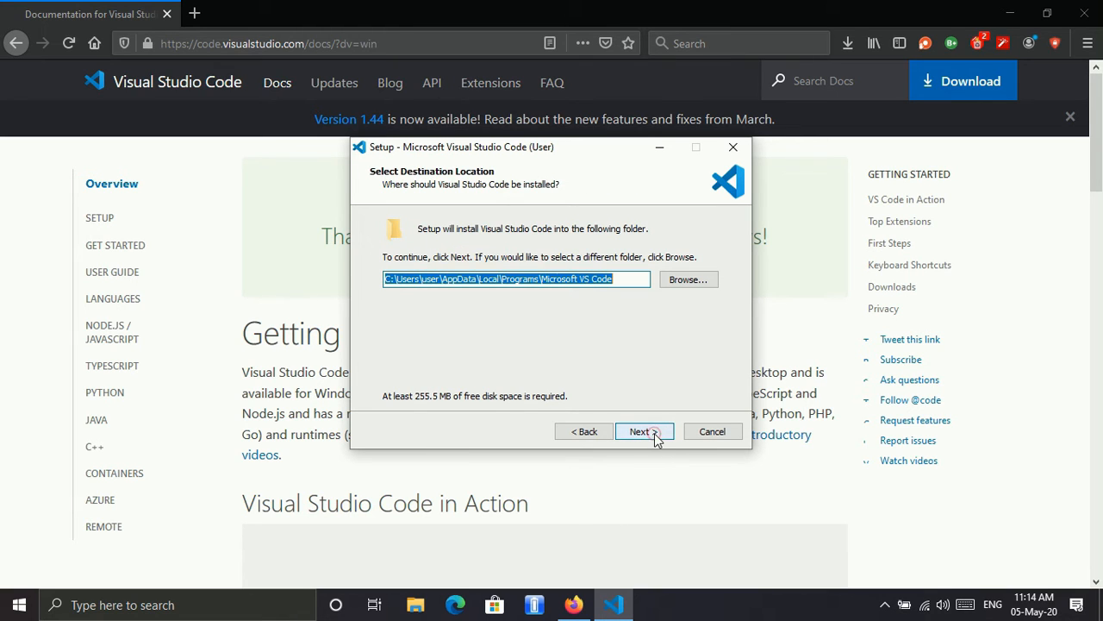
click(663, 442)
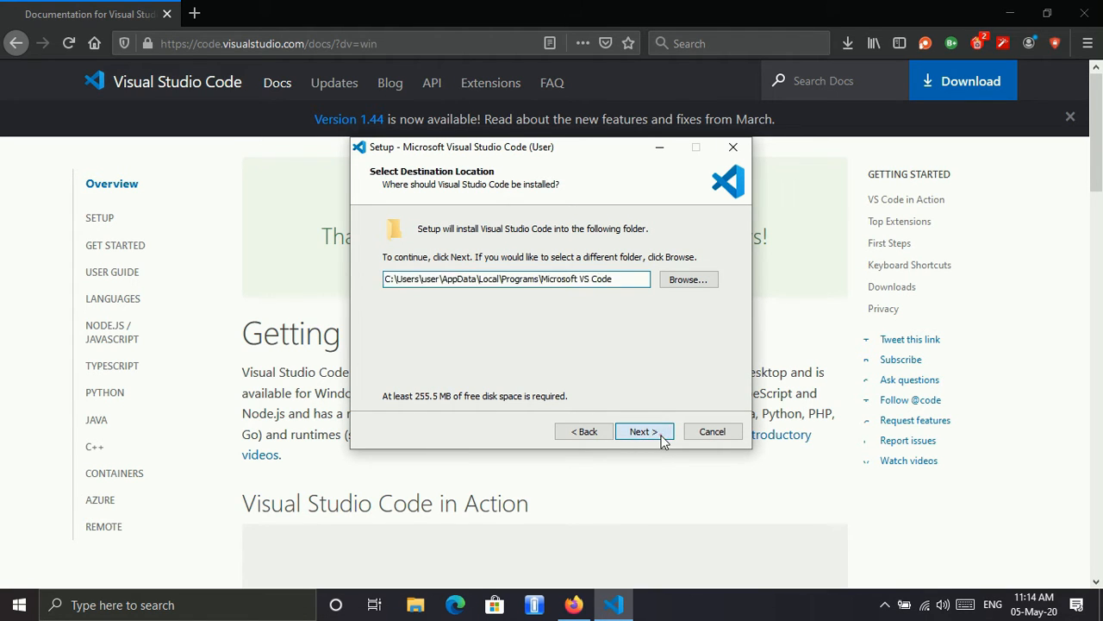
click(661, 436)
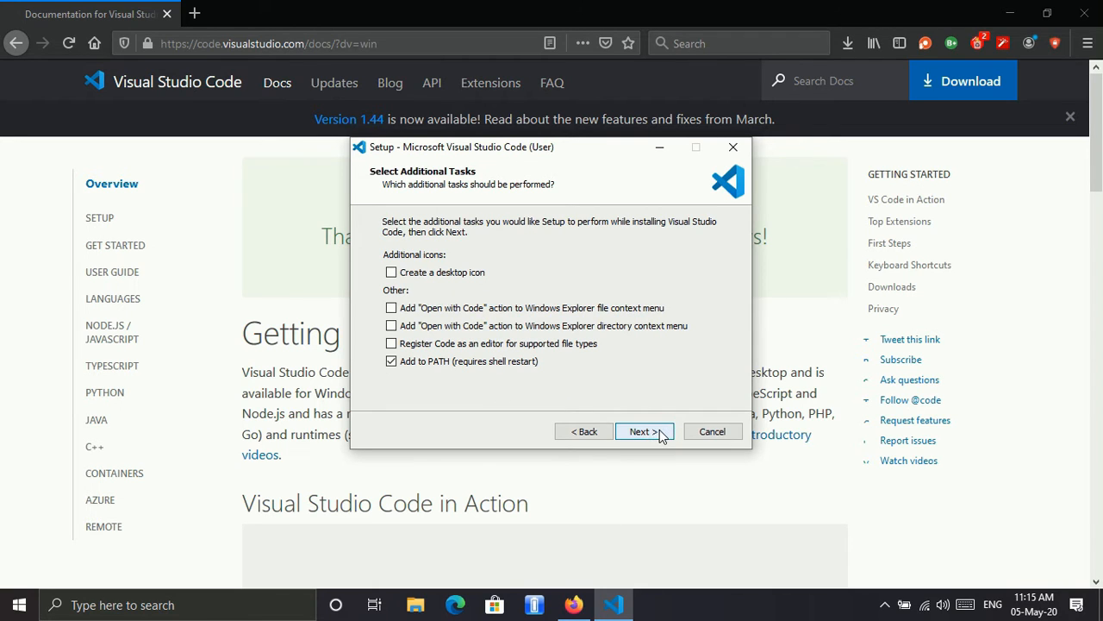
Step: Enable the desktop icon, both "Open with Code" context menu actions, and registering Code as editor for supported file types
click(393, 272)
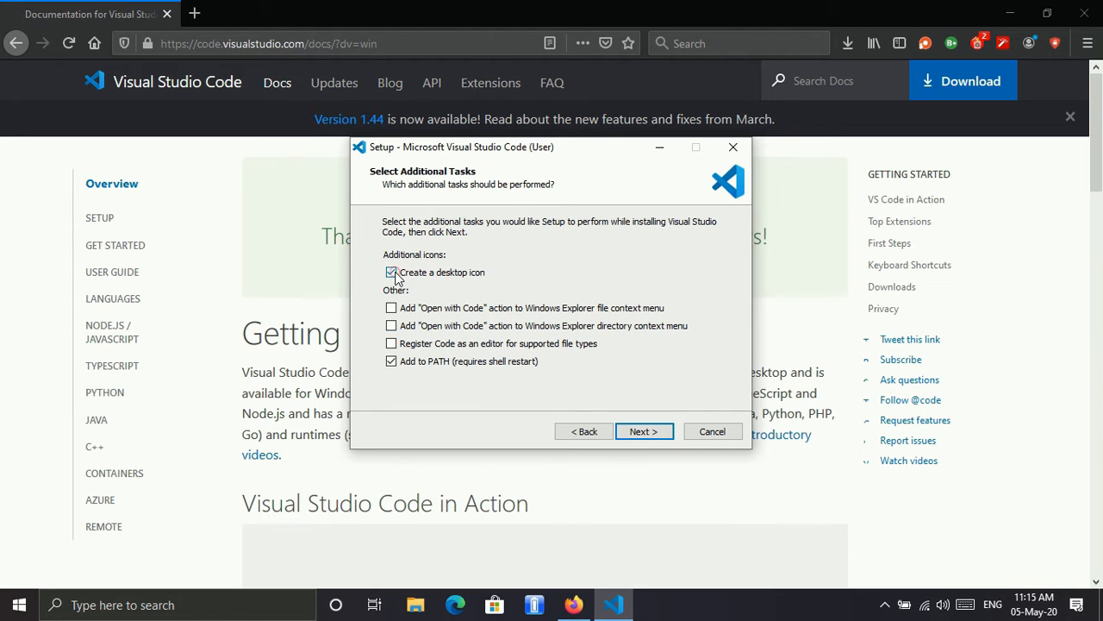
click(391, 308)
click(392, 326)
click(391, 343)
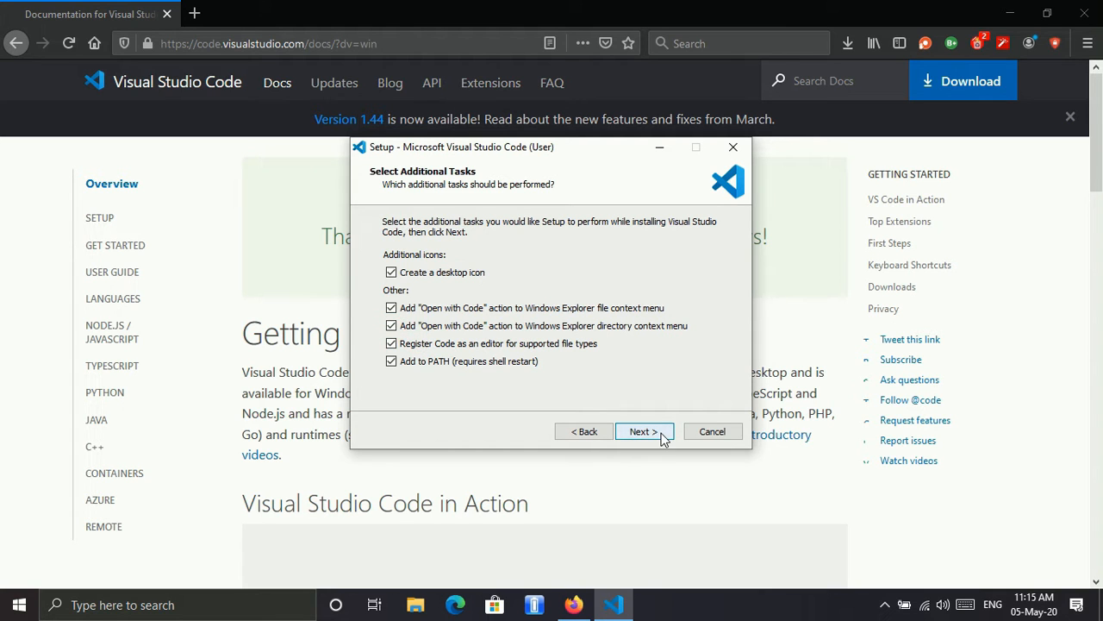
Step: Install Visual Studio Code with the chosen tasks and finish the setup without launching the program
click(645, 431)
click(655, 433)
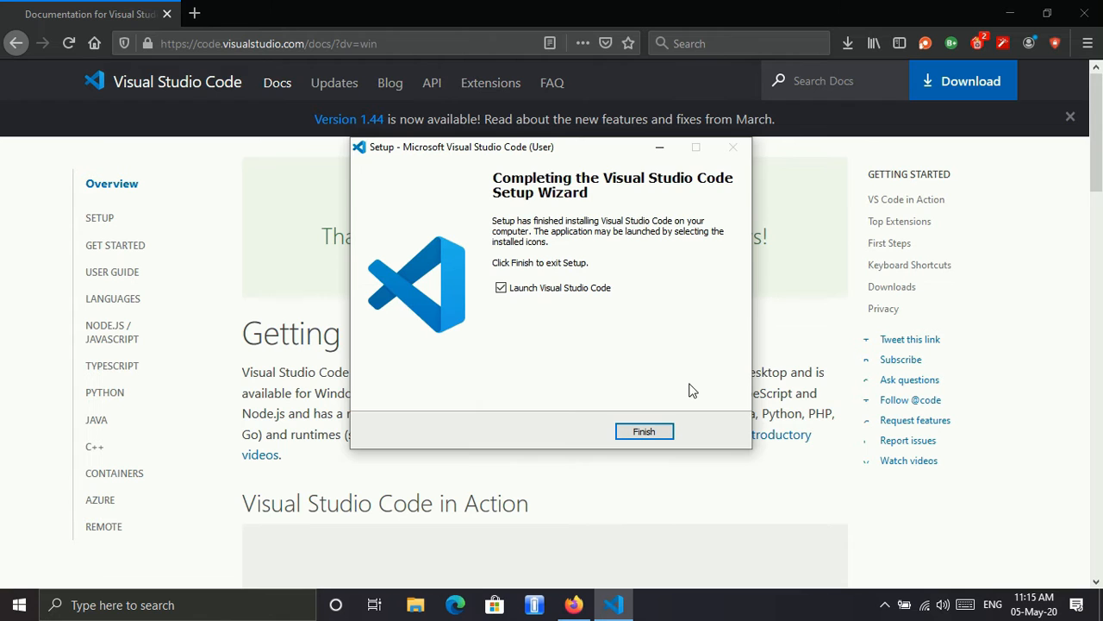
click(558, 288)
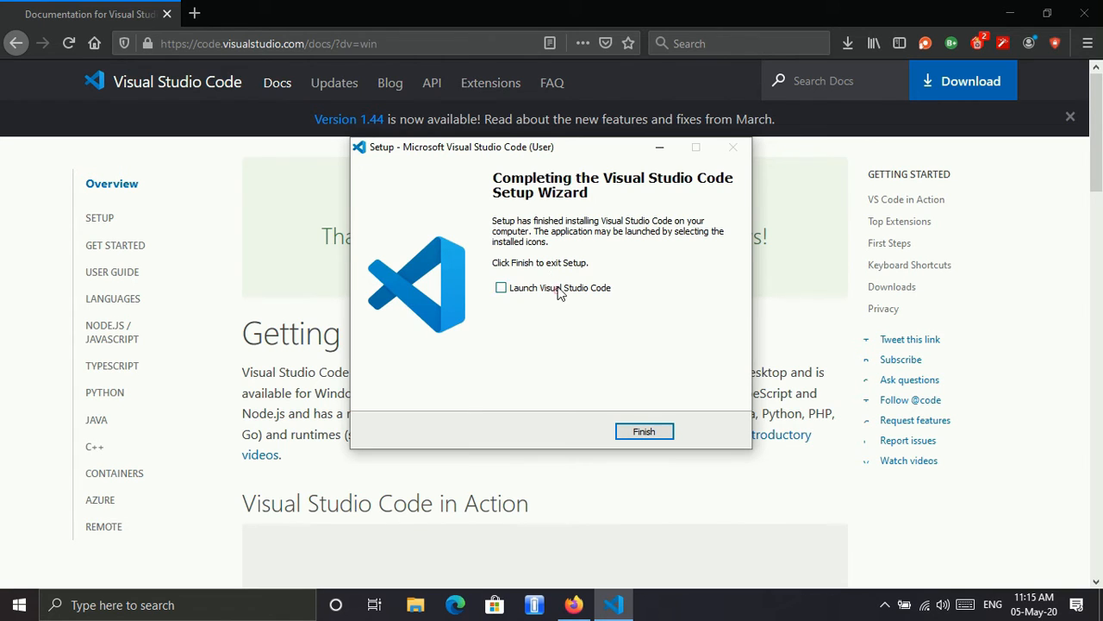
click(644, 430)
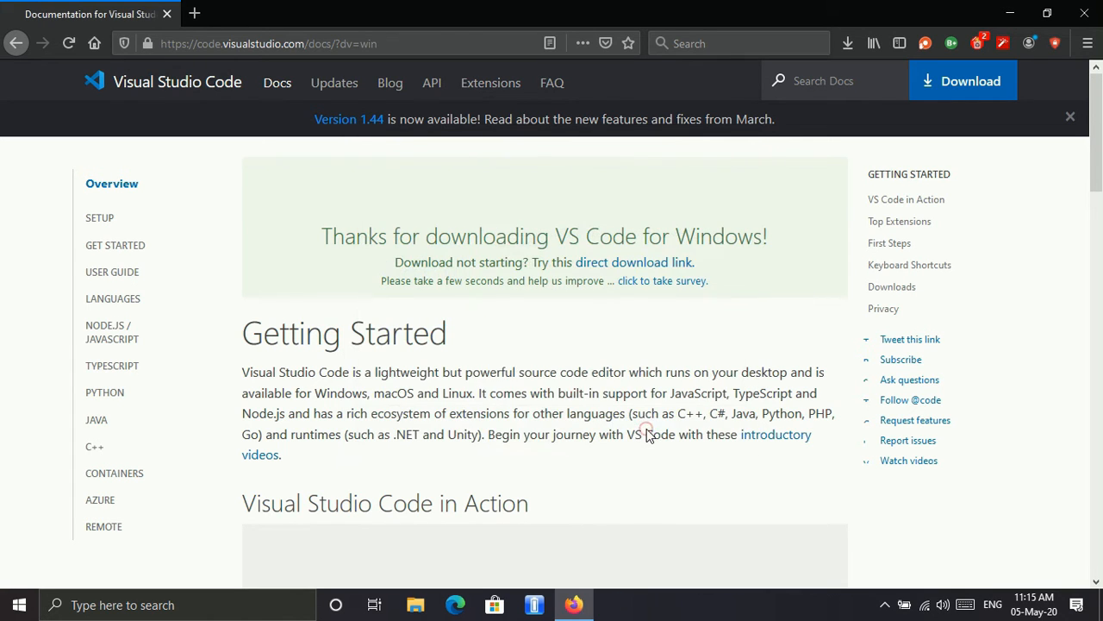
Step: Search the web for xampp and open the Apache Friends XAMPP site from the results
click(328, 45)
text(xam)
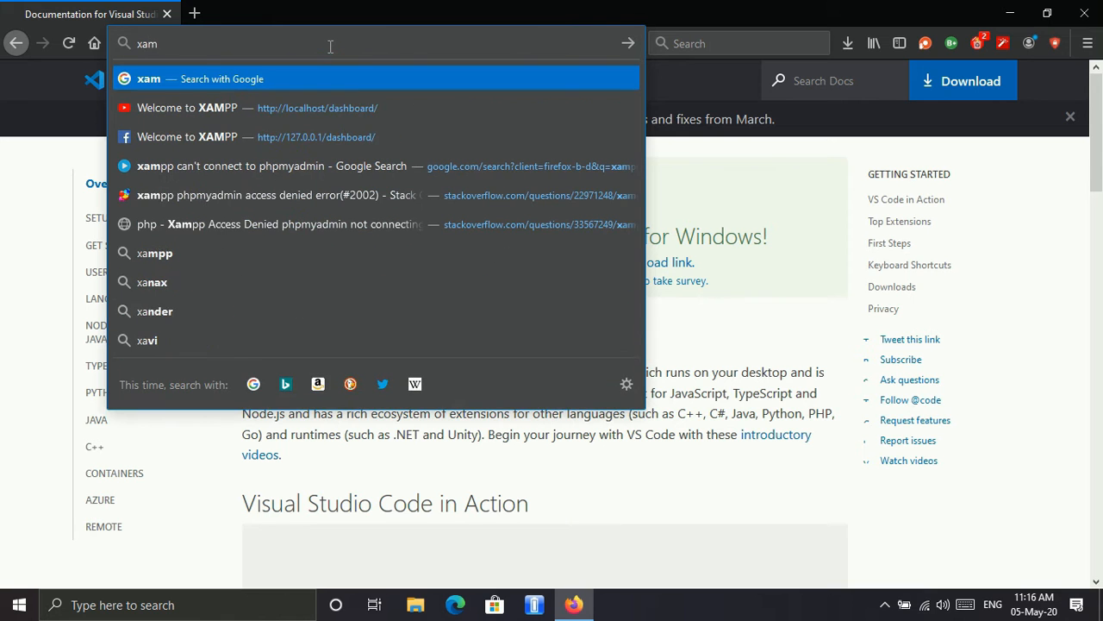
text(pp)
key(Return)
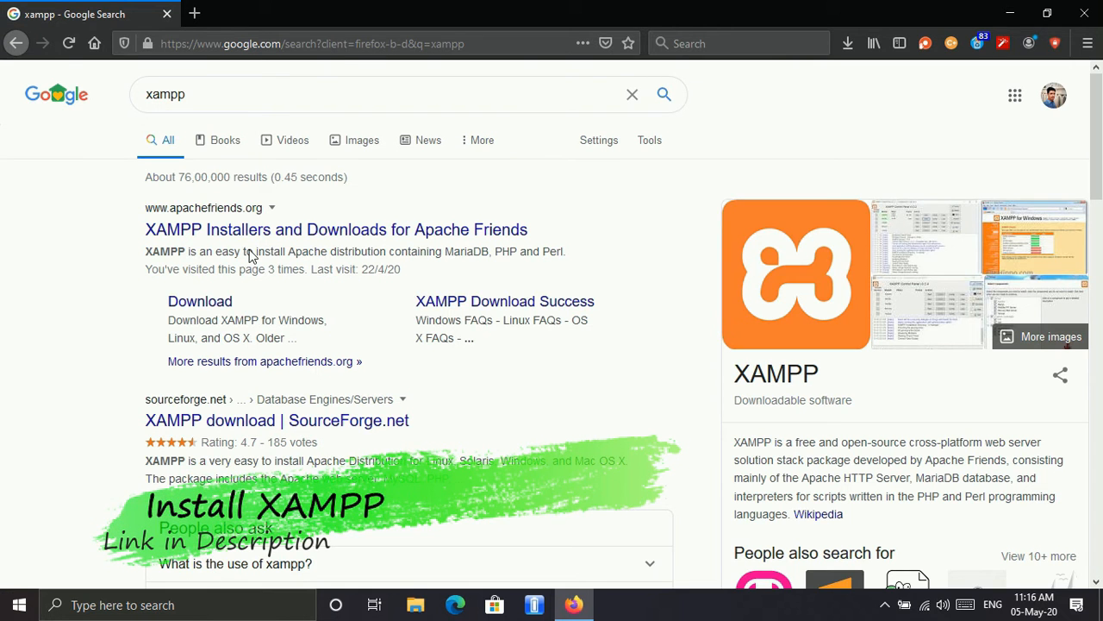
click(297, 237)
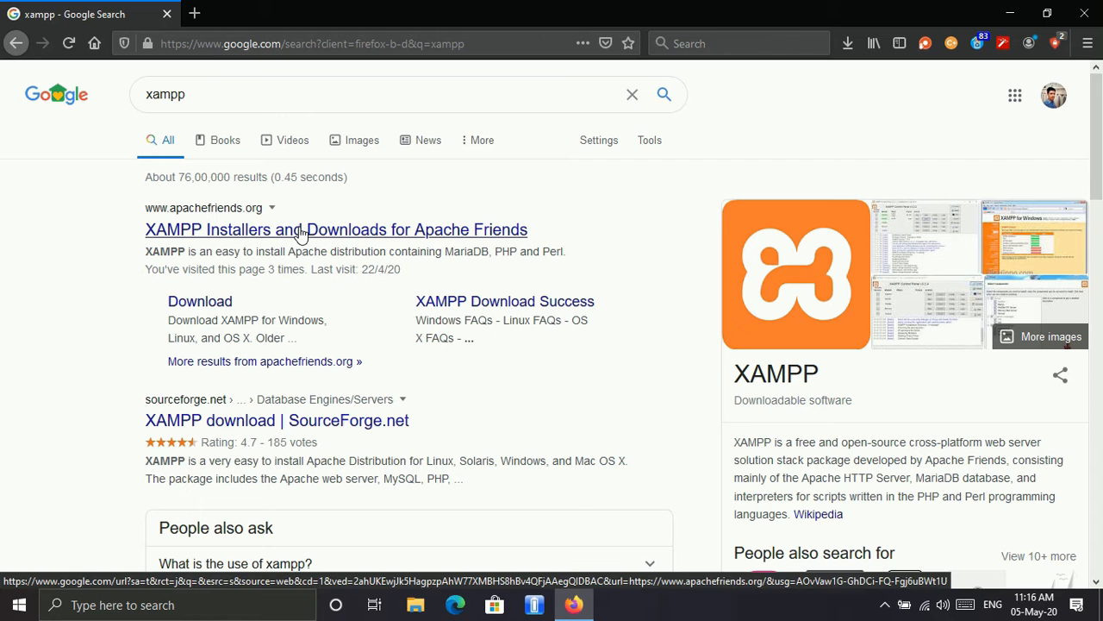
click(298, 229)
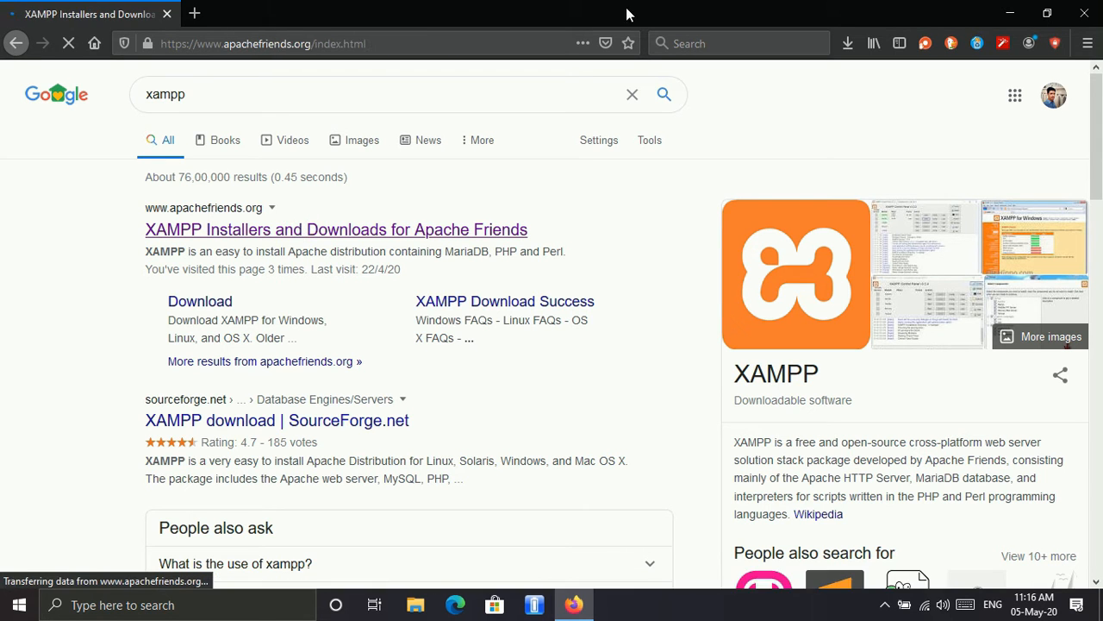
double_click(627, 12)
double_click(627, 13)
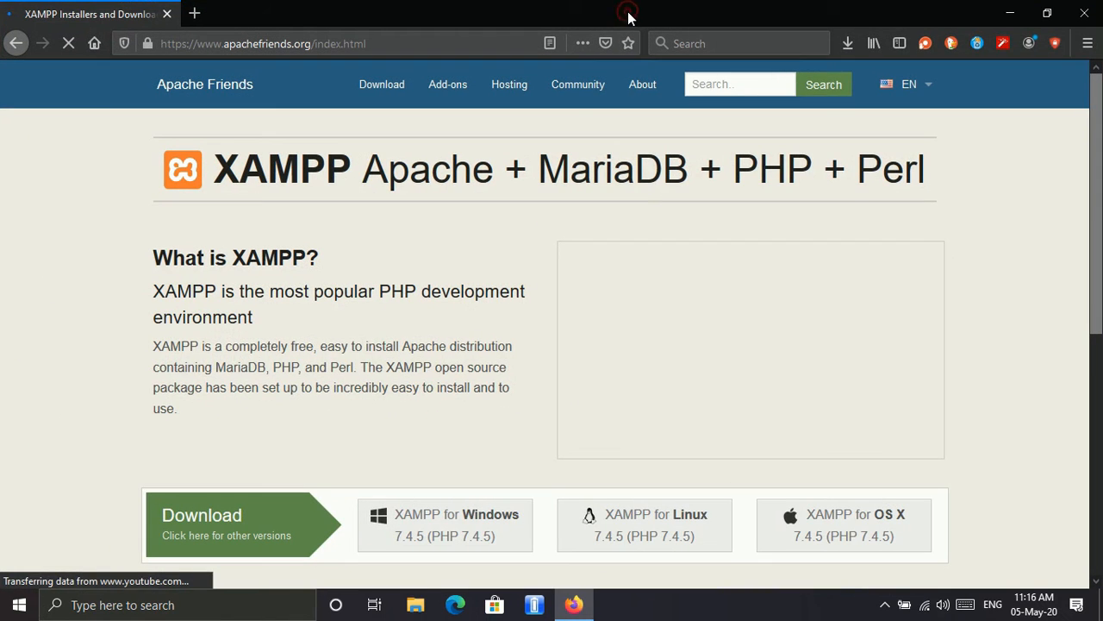
Step: Download XAMPP for Windows 7.4.5 and run the saved xampp-windows-x64-7.4.5-0-VC15-installer.exe
click(488, 543)
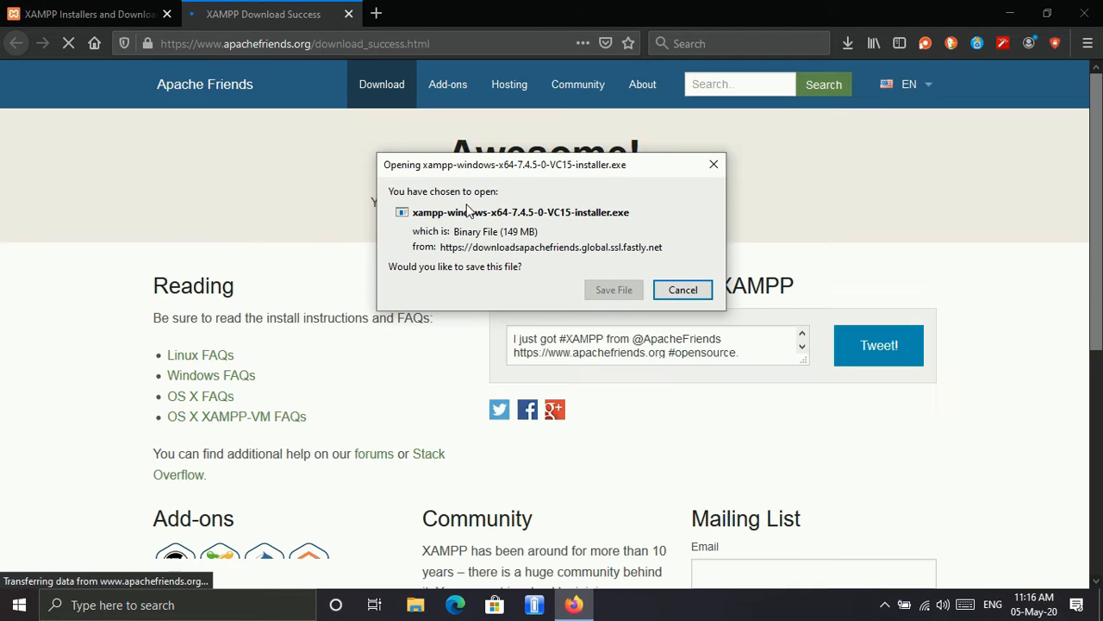
click(624, 290)
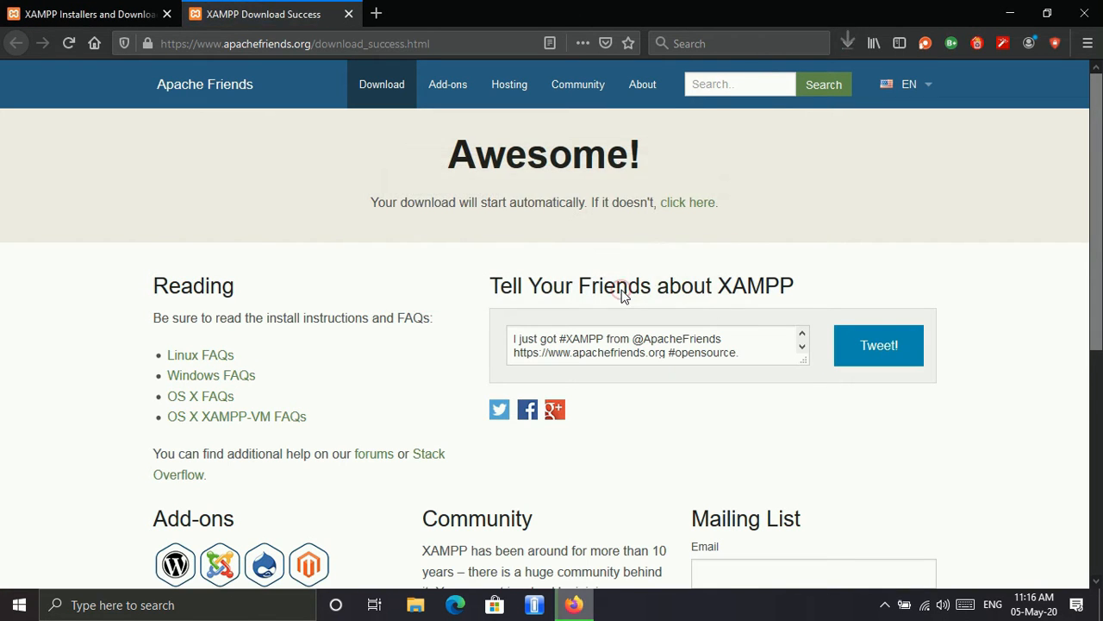
click(843, 43)
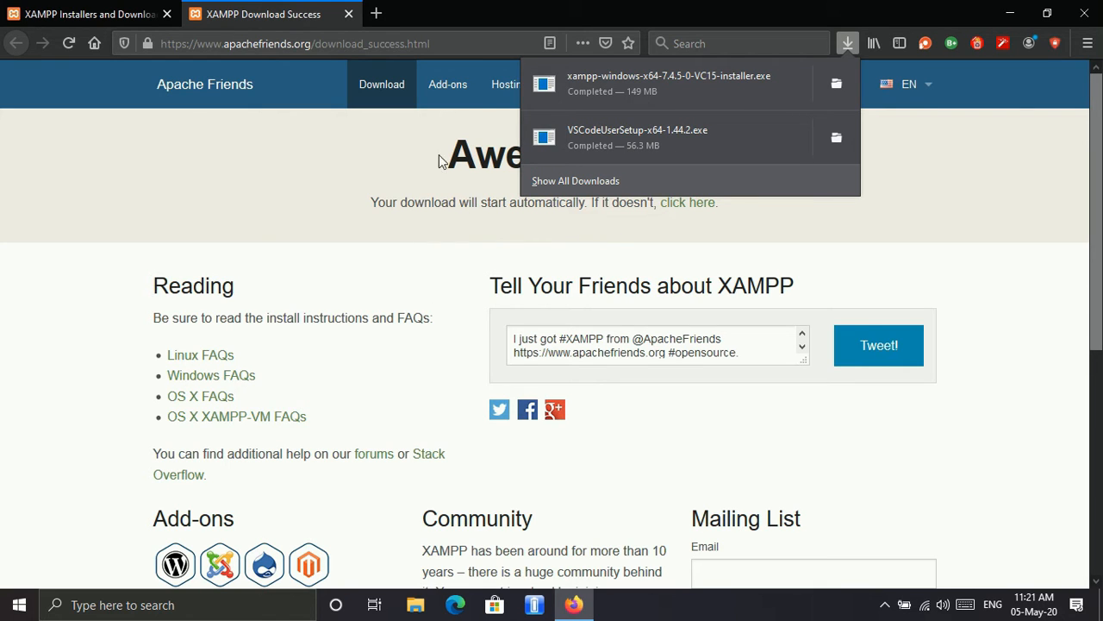
click(580, 78)
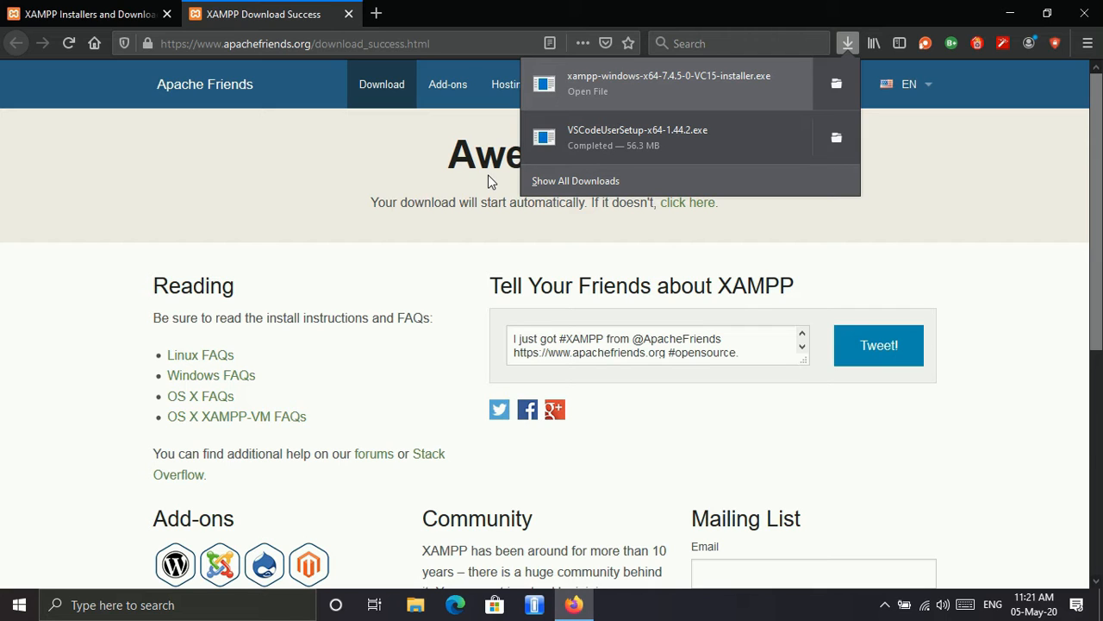
Step: Minimize the browser and continue the XAMPP installation despite the running antivirus
click(492, 410)
click(571, 606)
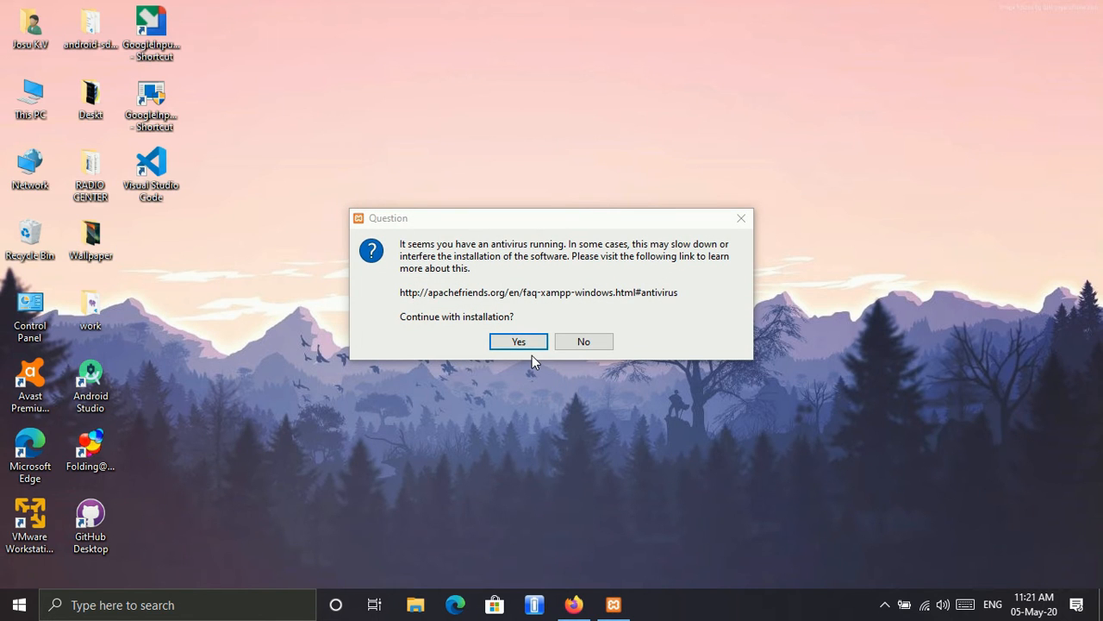
click(533, 349)
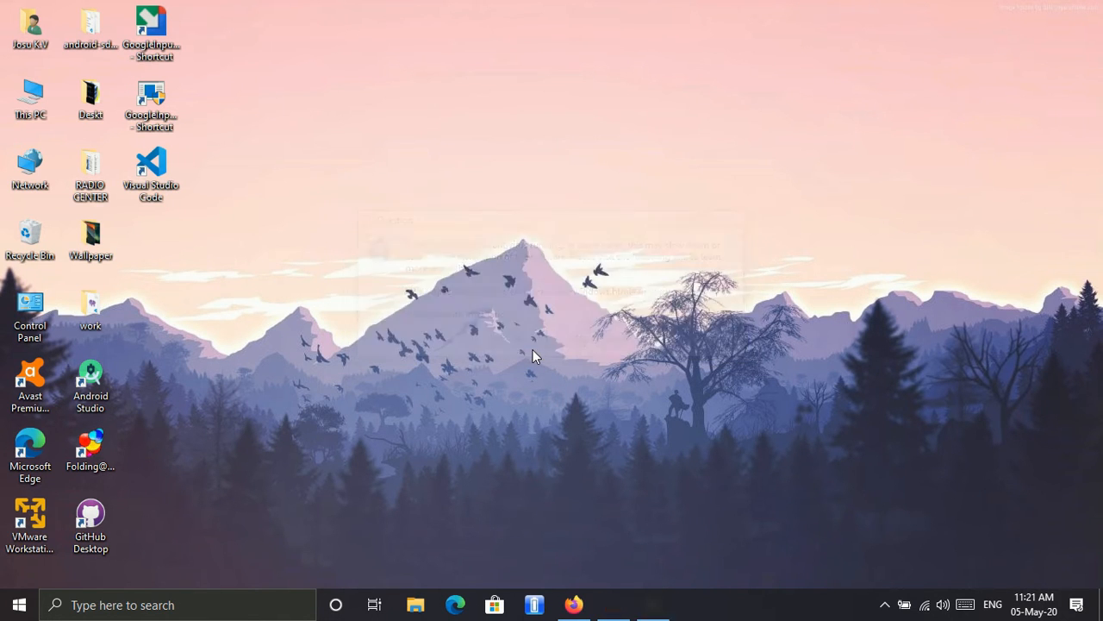
click(546, 327)
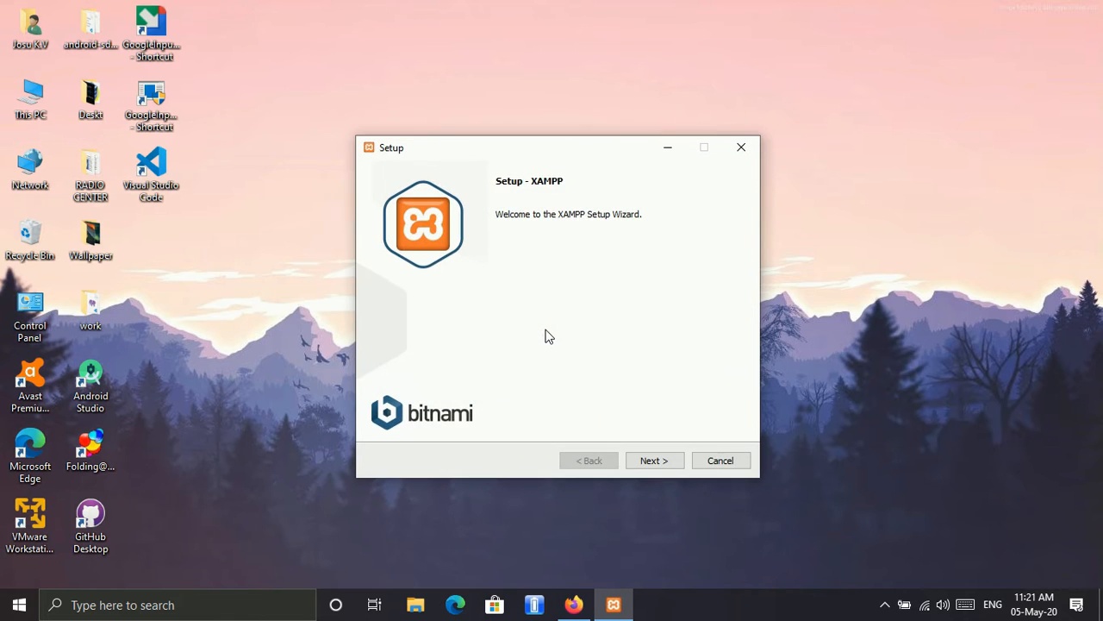
Step: Install XAMPP into C:\xampp with English as the language, and finish the setup with the Control Panel set to start
click(654, 463)
click(654, 462)
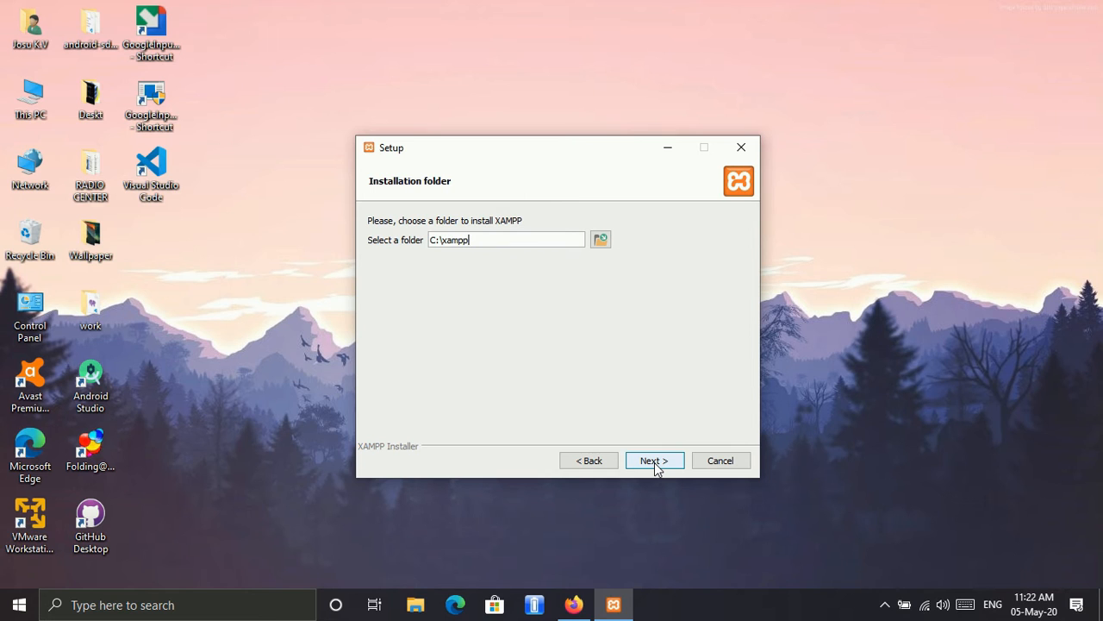
click(655, 462)
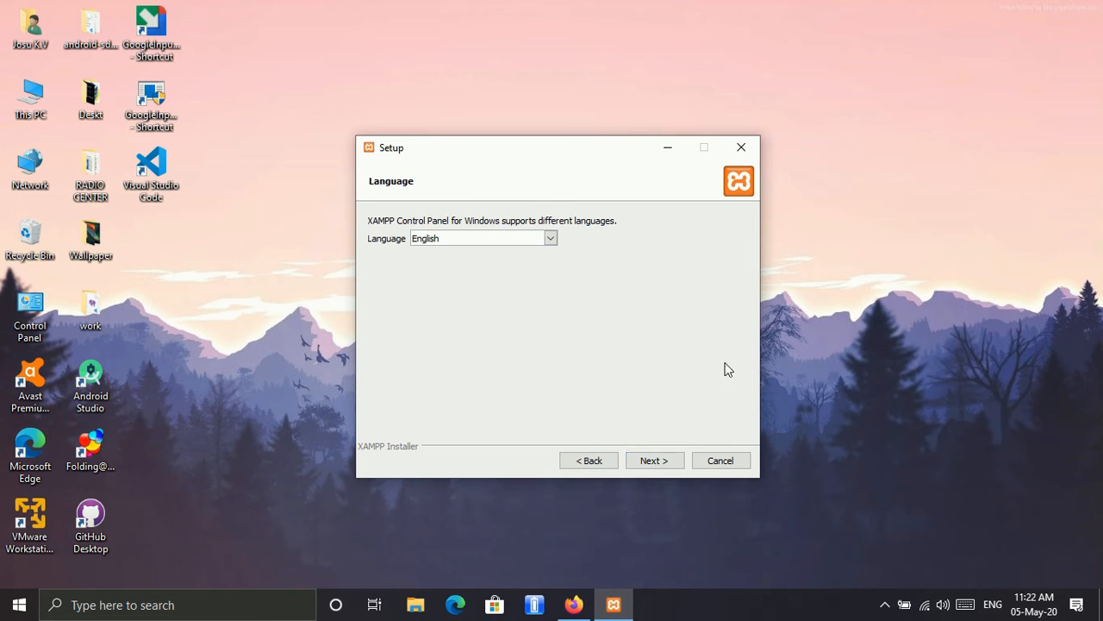
click(666, 462)
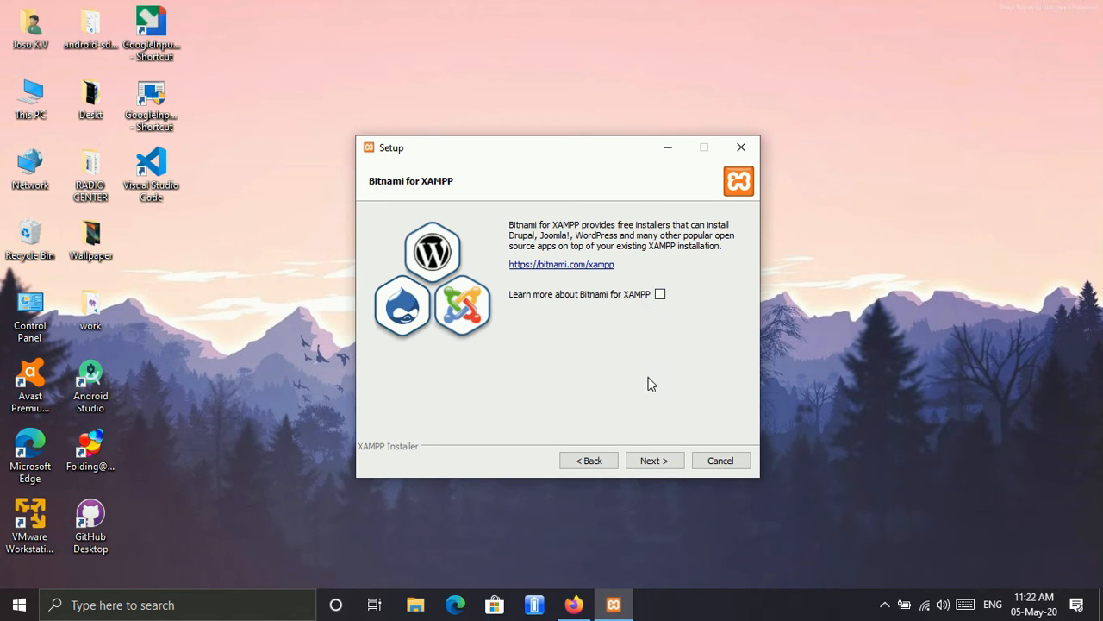
click(651, 459)
click(651, 459)
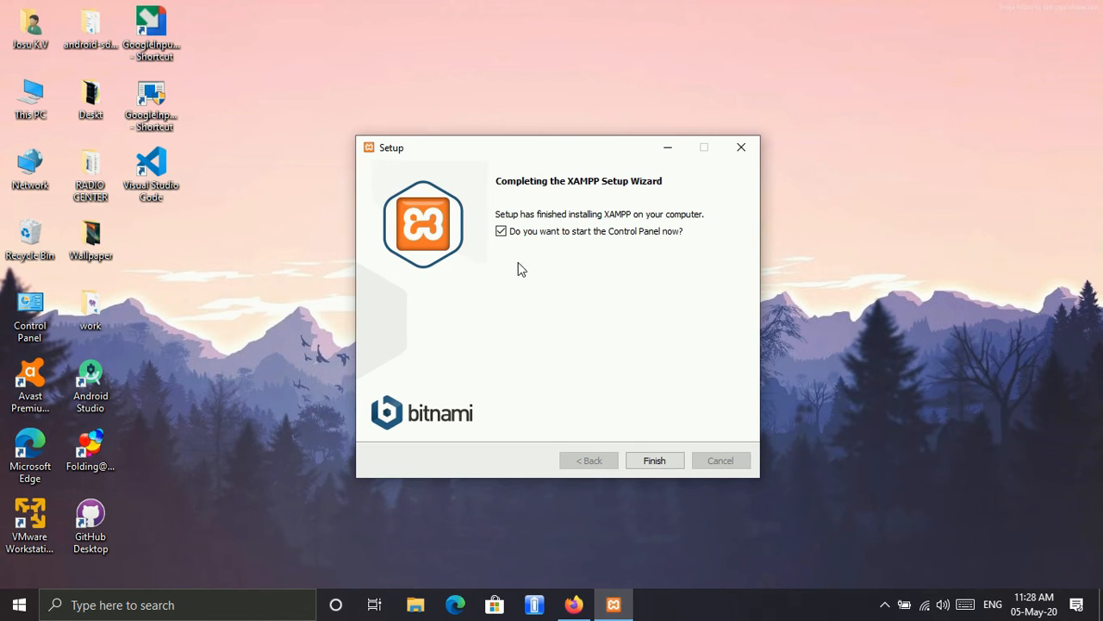
click(644, 466)
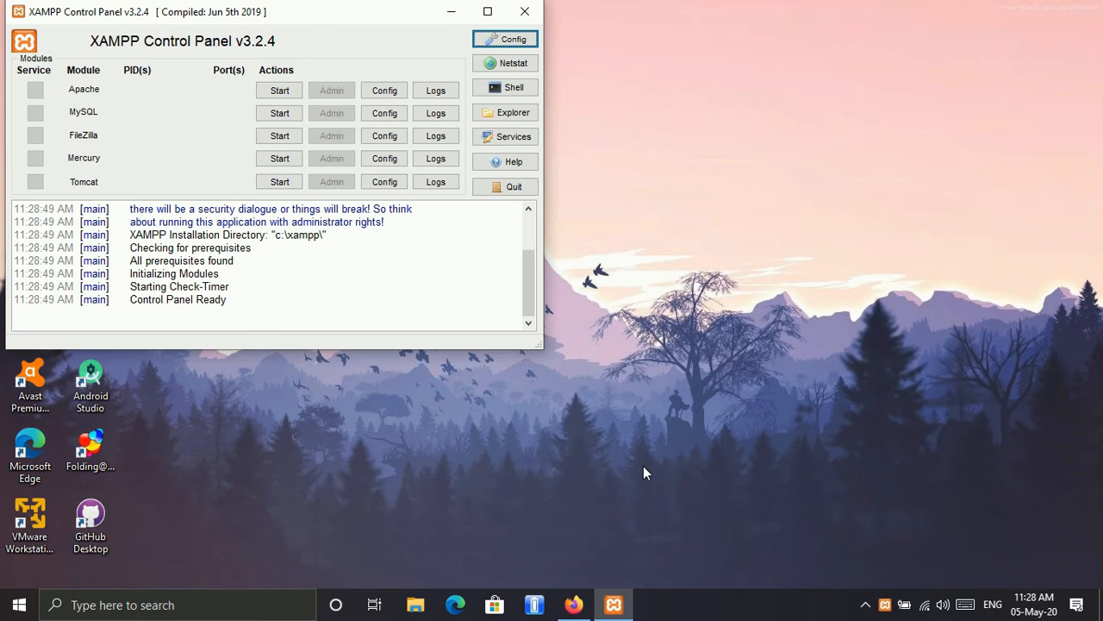
Step: Start the Apache and MySQL modules and move the XAMPP Control Panel away from the desktop icons
click(282, 92)
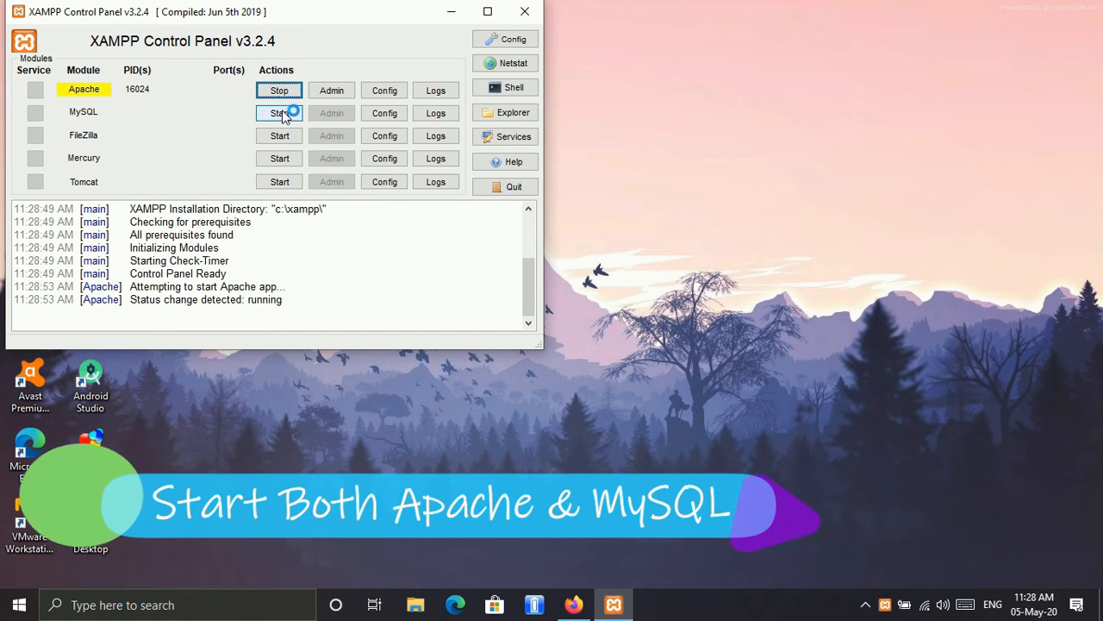
click(280, 113)
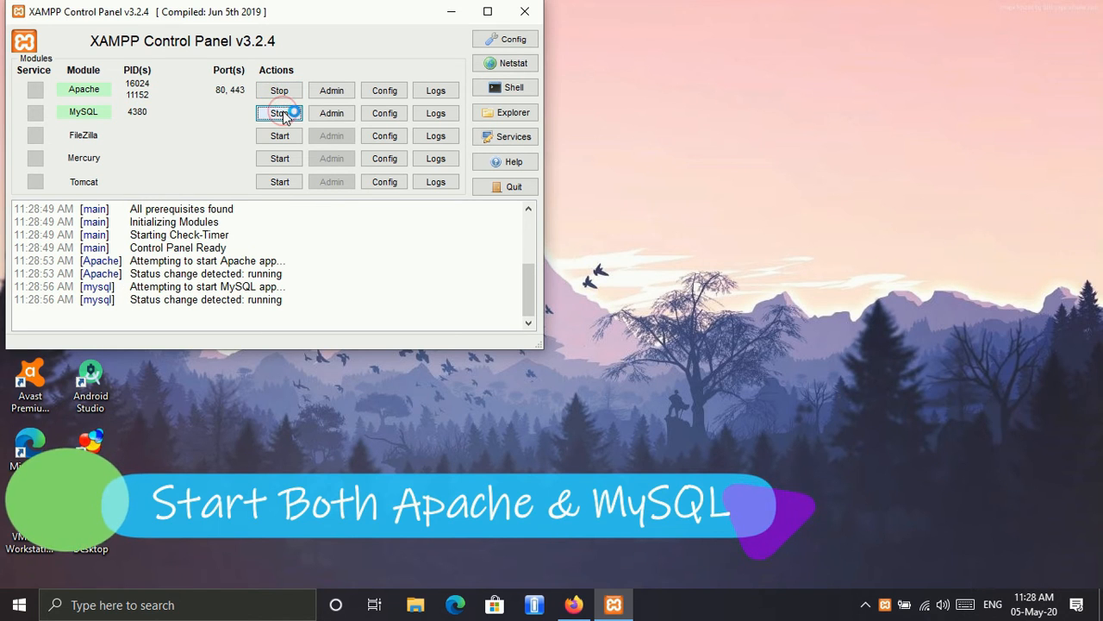
drag(118, 15, 622, 54)
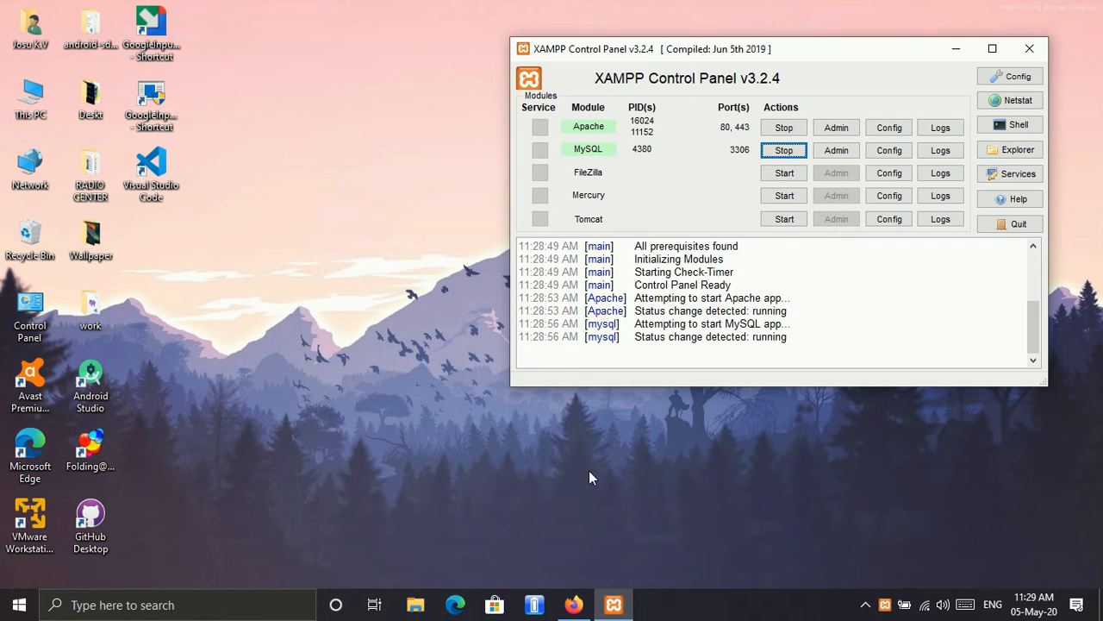
Step: Switch to Firefox, close both XAMPP download tabs, and open localhost in a new tab
click(573, 604)
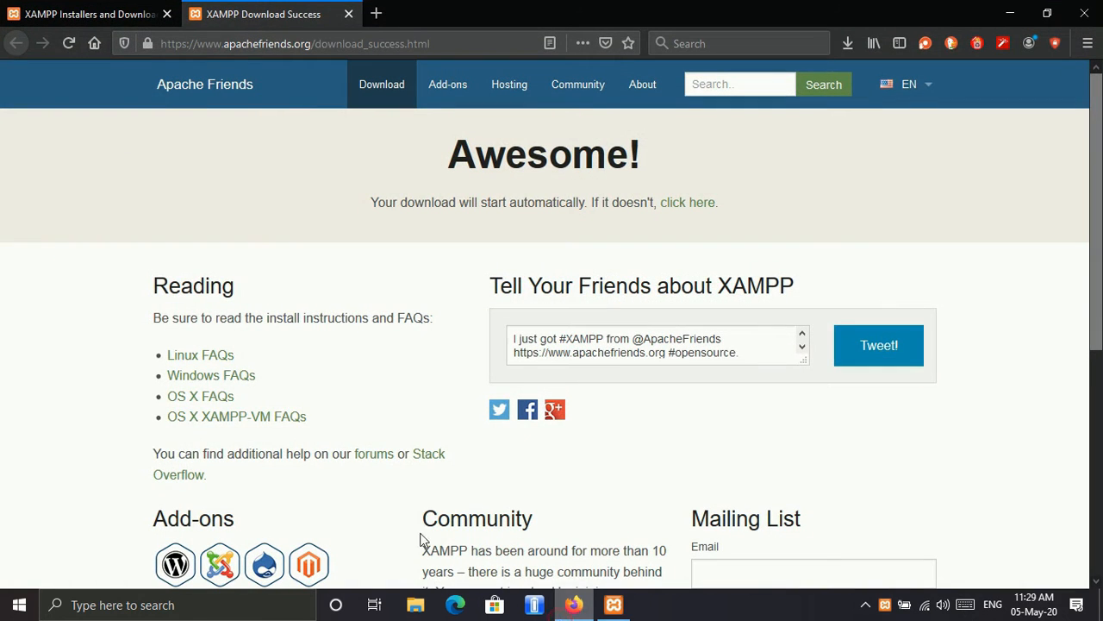
click(375, 17)
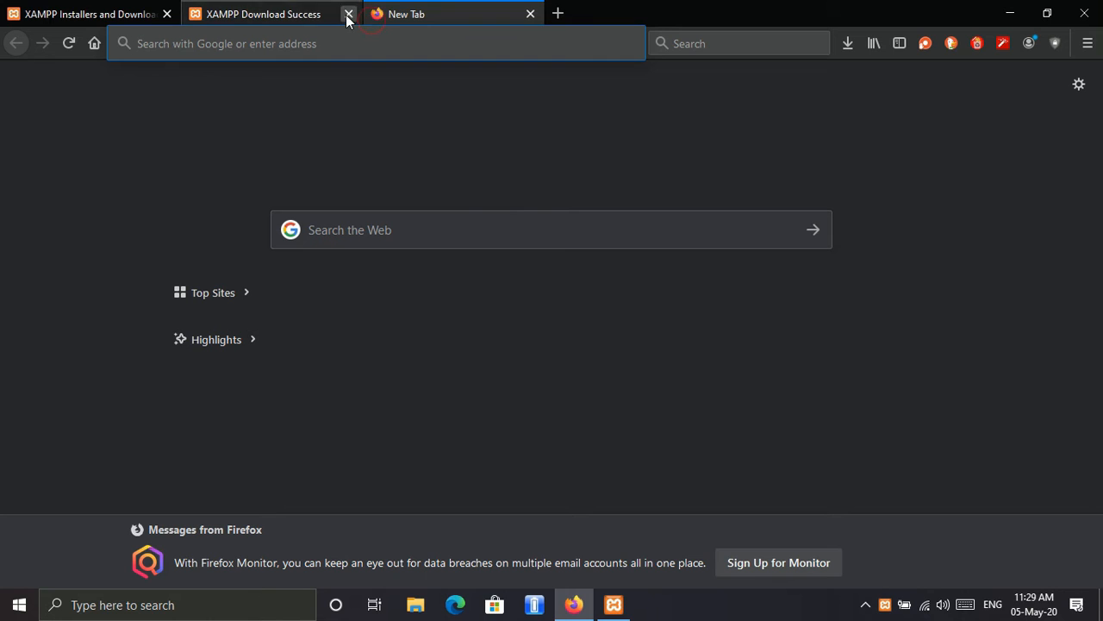
click(348, 15)
click(167, 14)
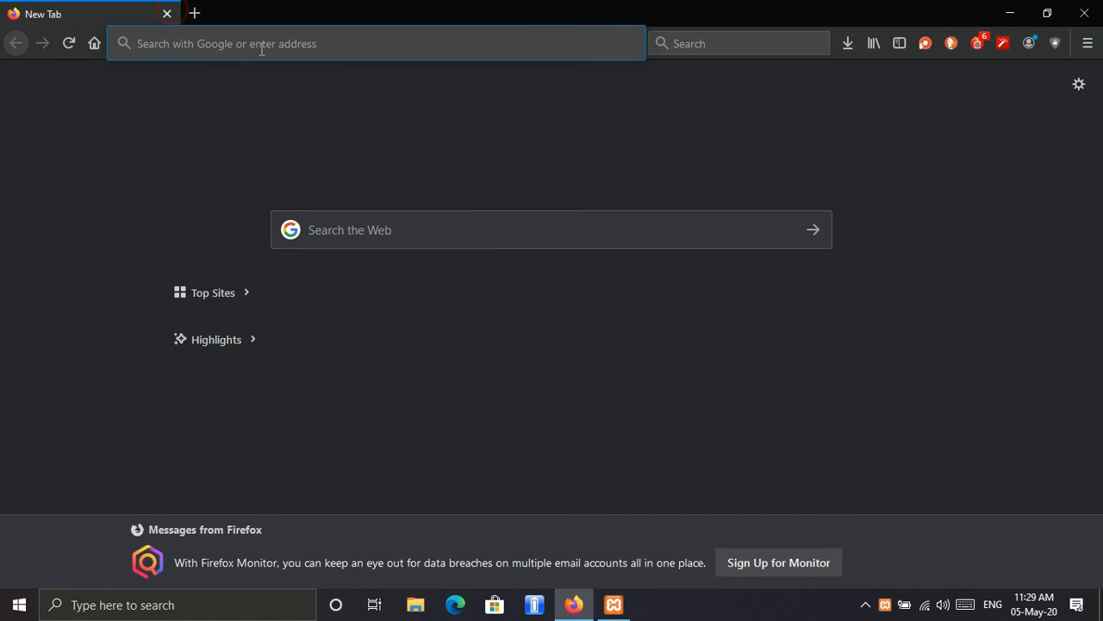
text(localhost/)
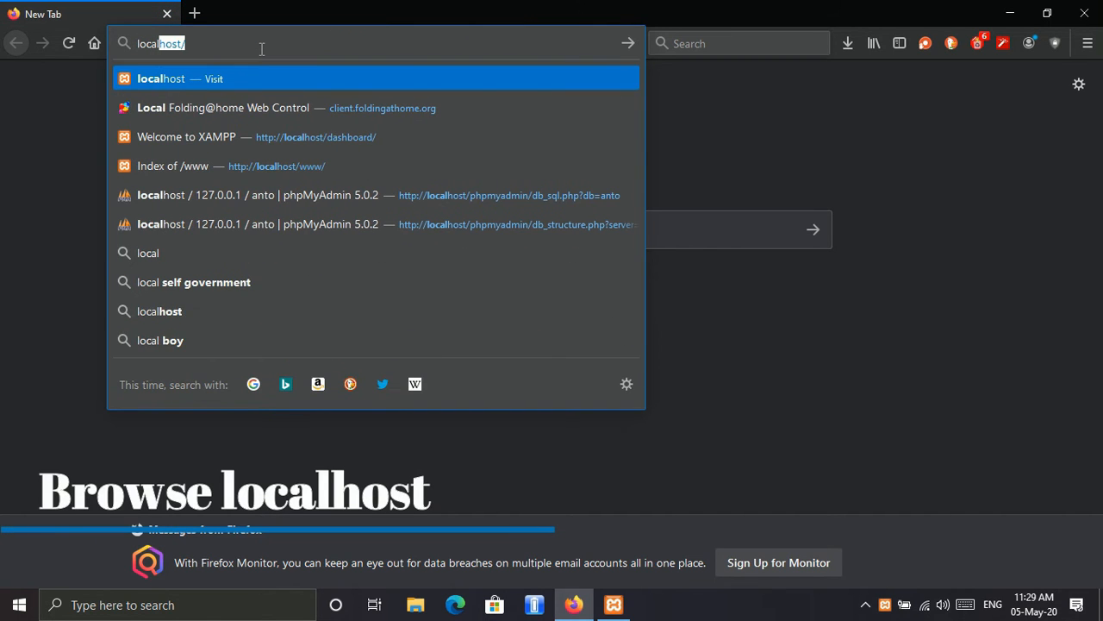
key(Return)
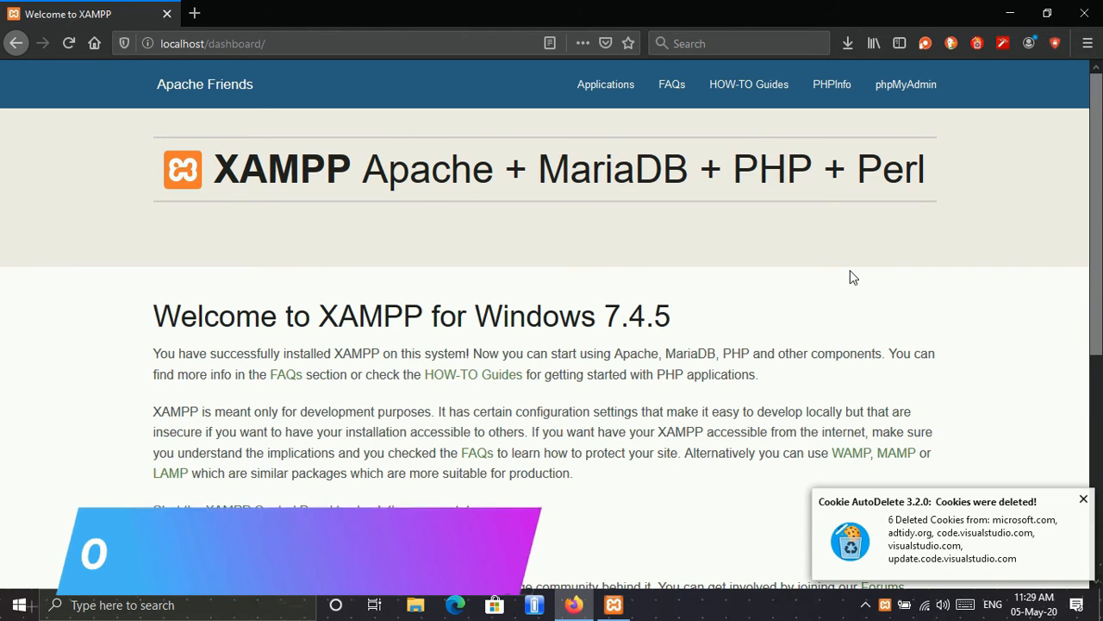
Step: Open phpMyAdmin from the XAMPP dashboard and start adding a new user account
click(905, 99)
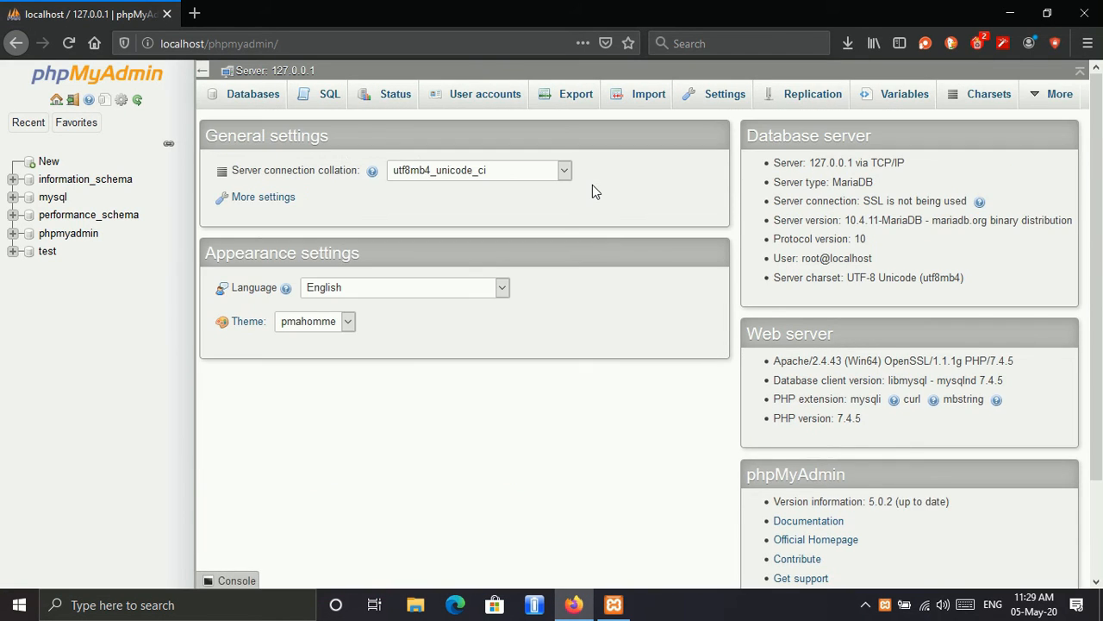
click(496, 98)
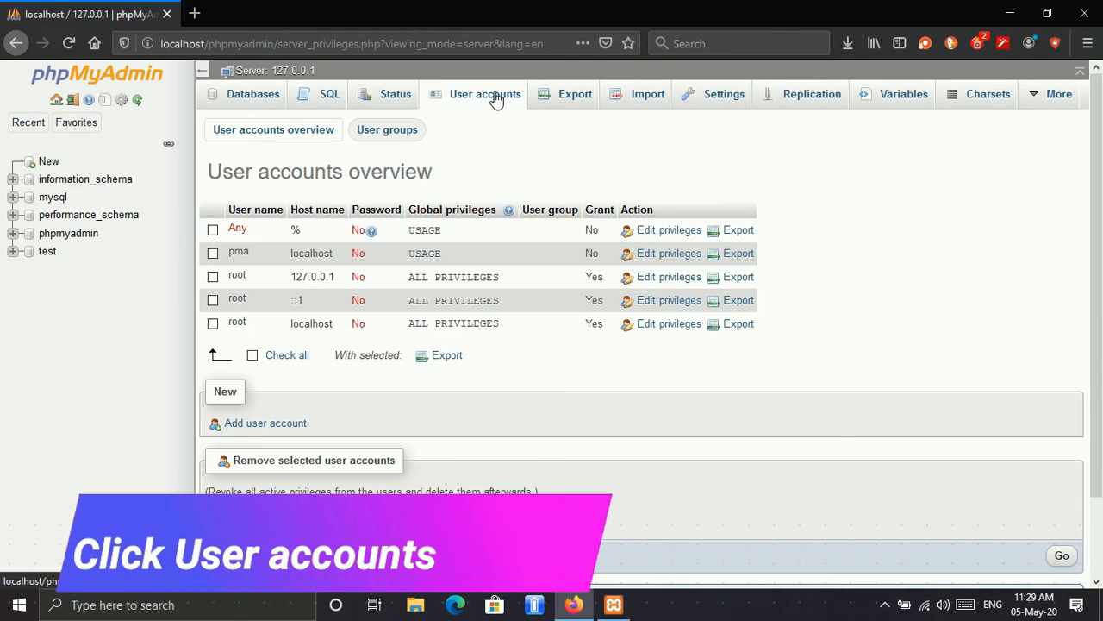
scroll(296, 444, down, 2)
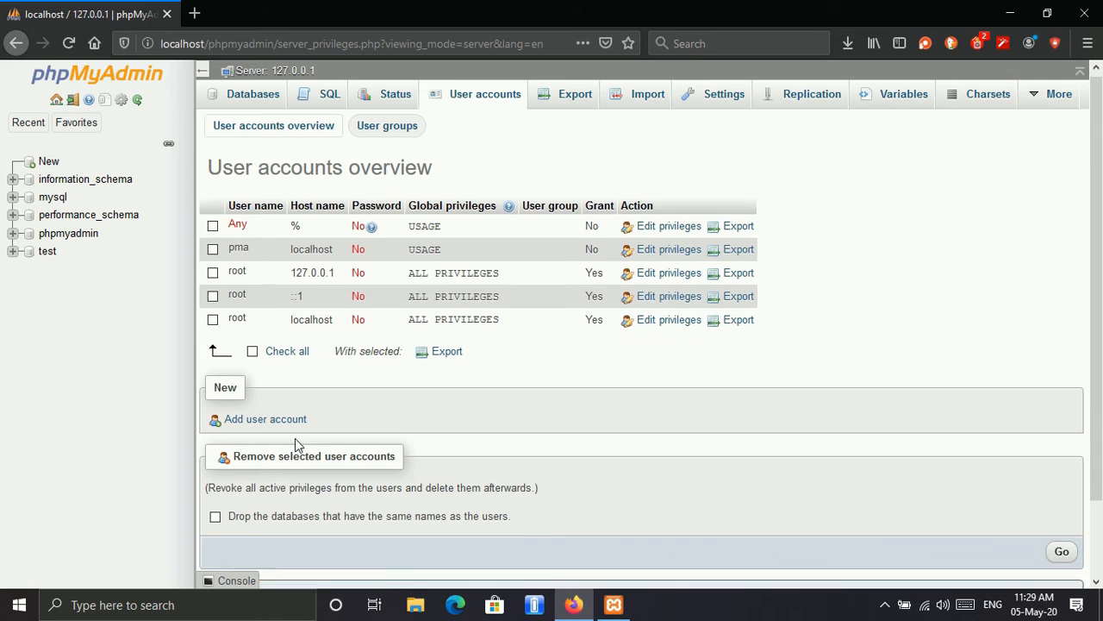
click(250, 332)
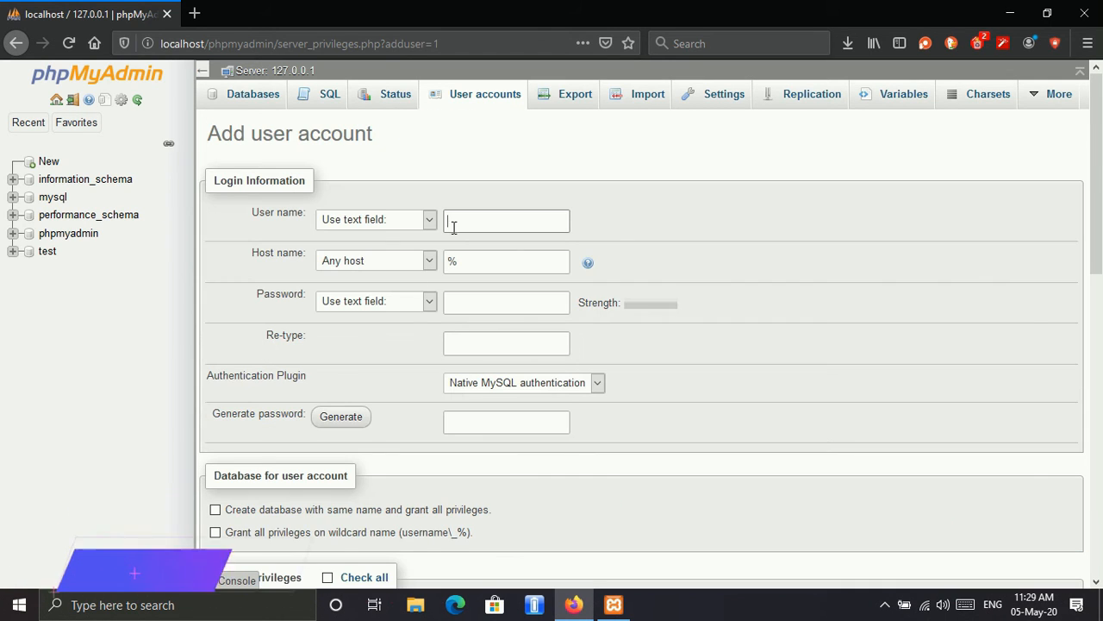
Step: Enter "user" as the new account's user name, and fill in and re-type the account password
click(476, 221)
text(user)
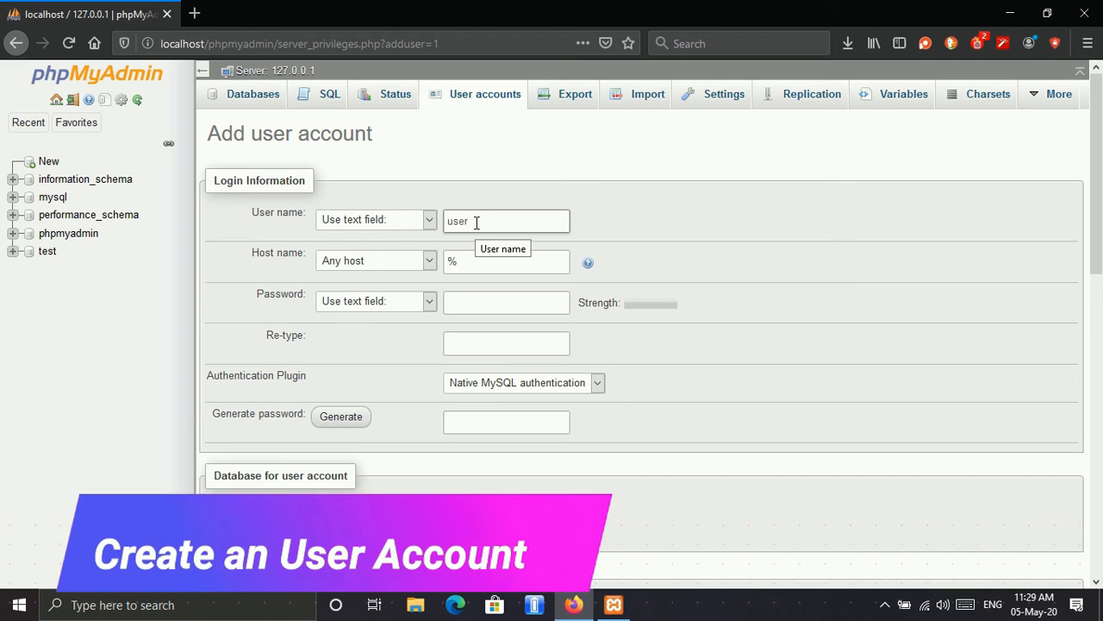
click(512, 303)
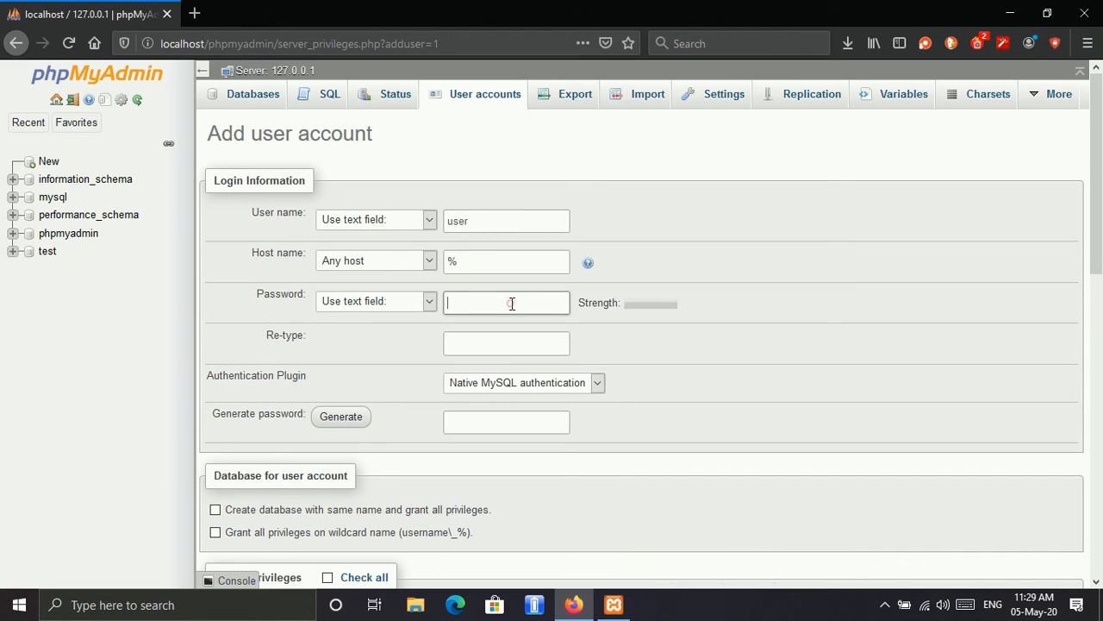
text(●●●●)
click(514, 336)
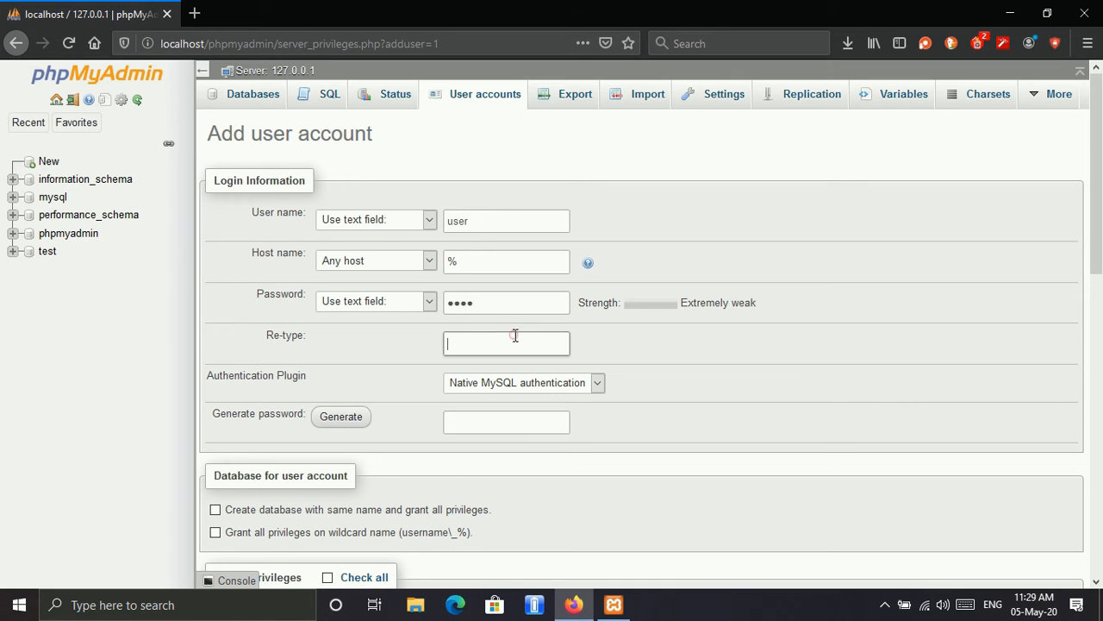
text(●●)
Step: Create the account with a same-name database and all global privileges, declining to save the login in the browser
scroll(525, 450, down, 3)
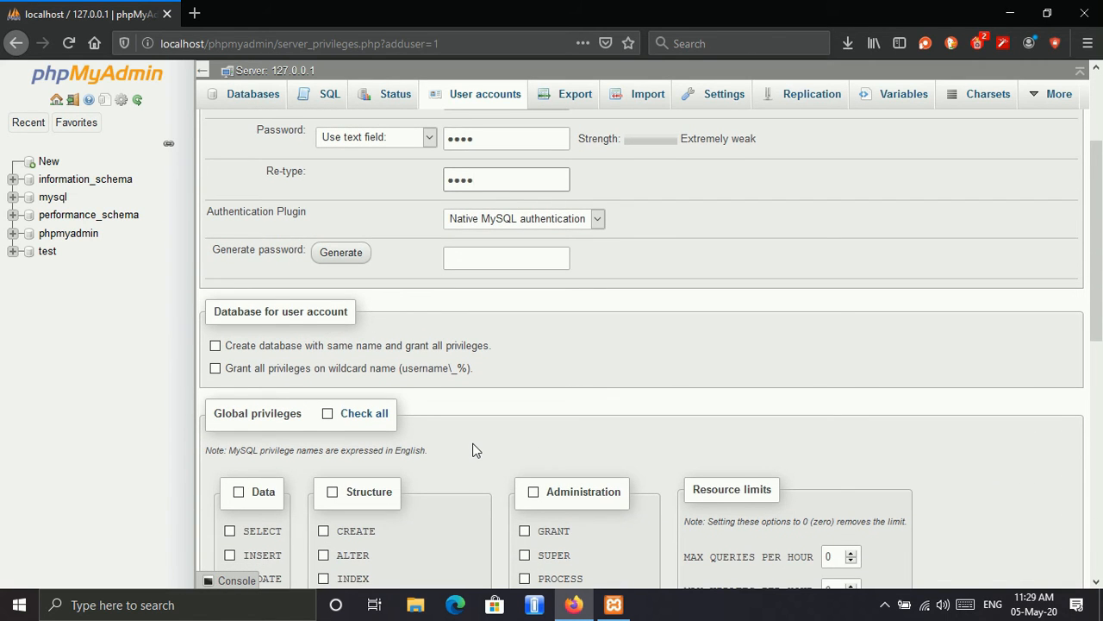
scroll(473, 450, down, 2)
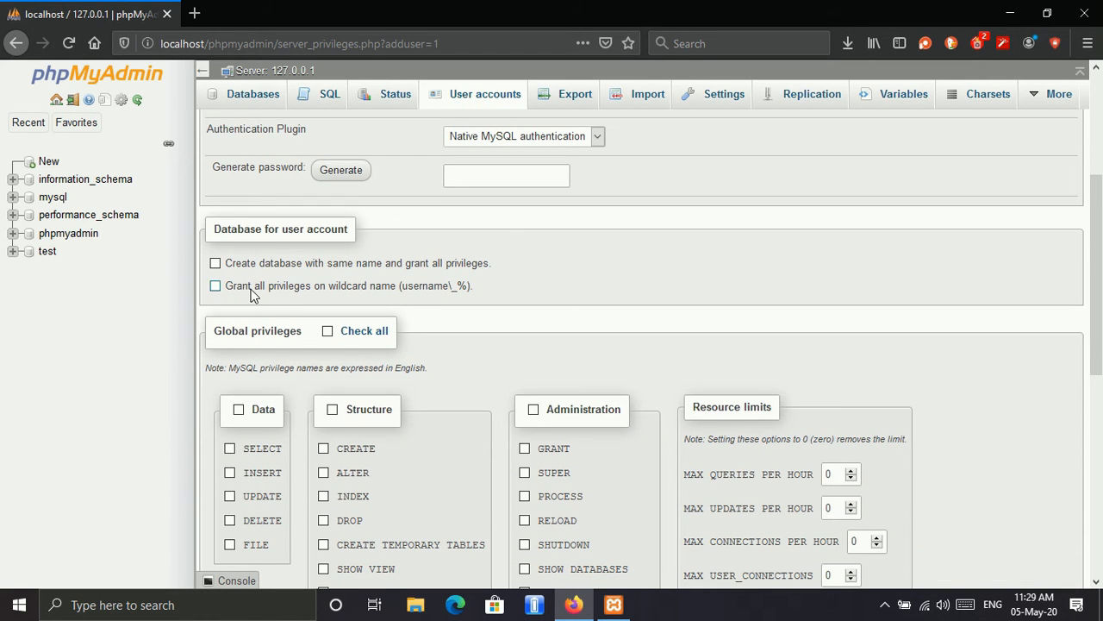
click(216, 264)
scroll(482, 378, down, 1)
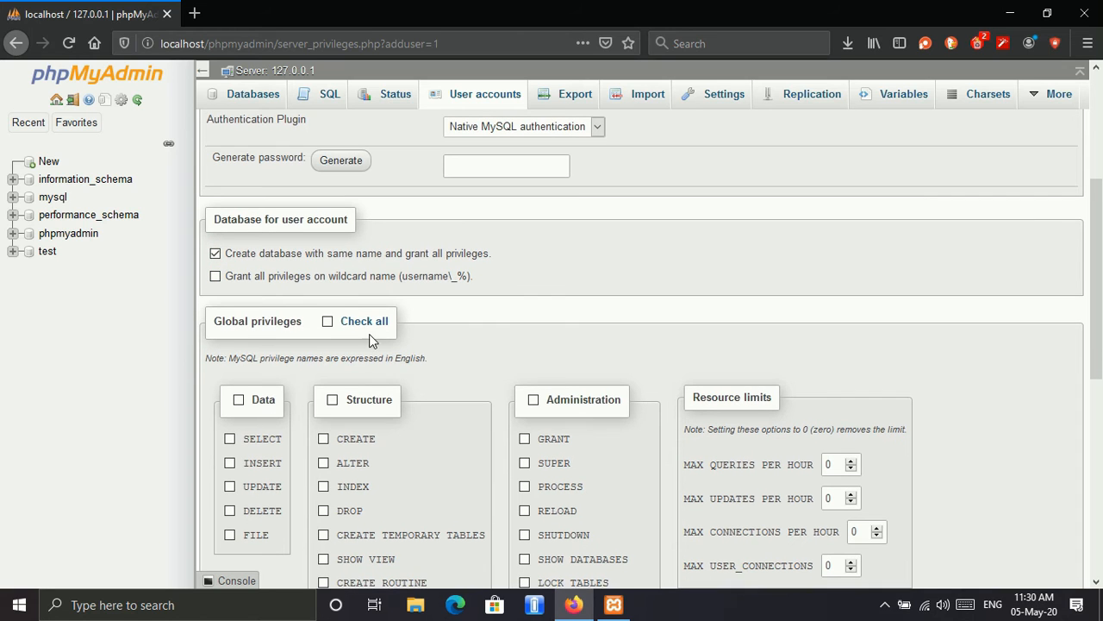
click(328, 321)
scroll(520, 357, down, 6)
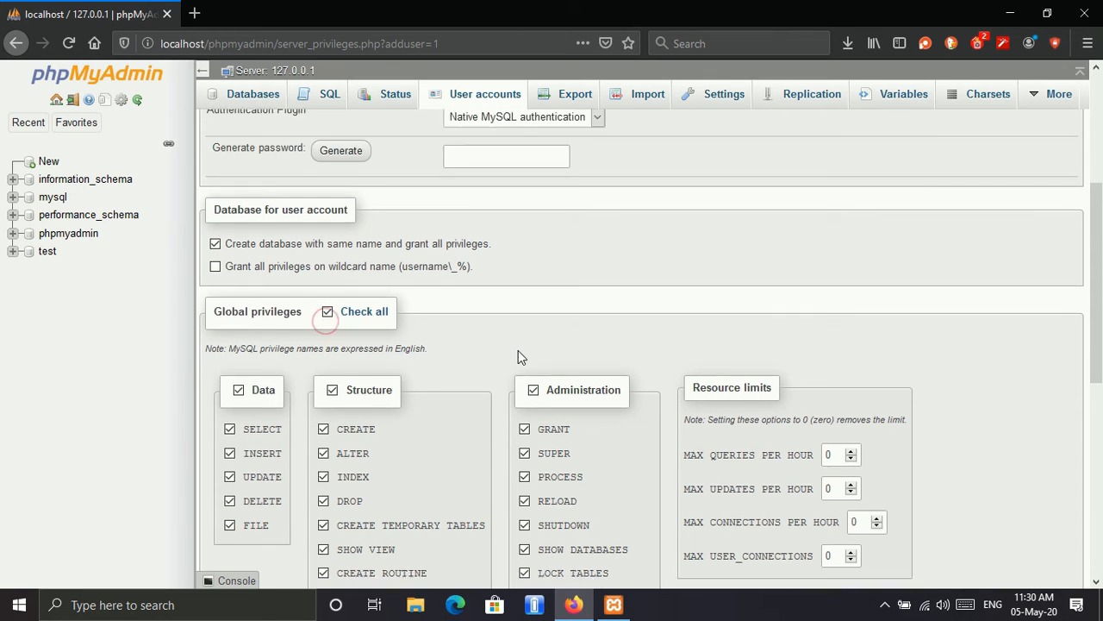
scroll(520, 357, down, 3)
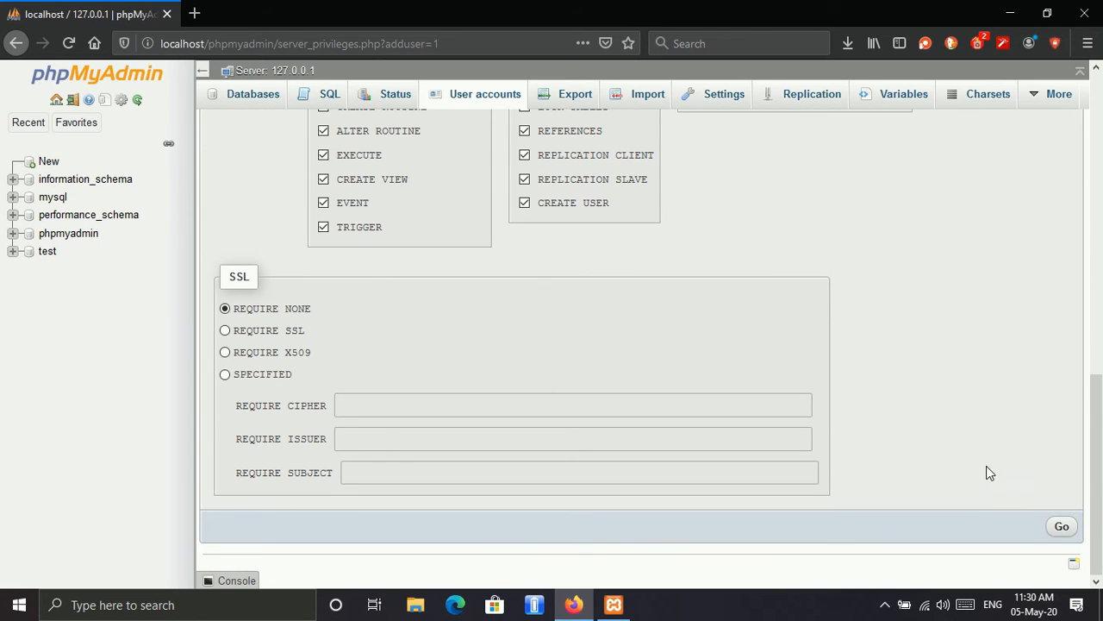
click(1061, 526)
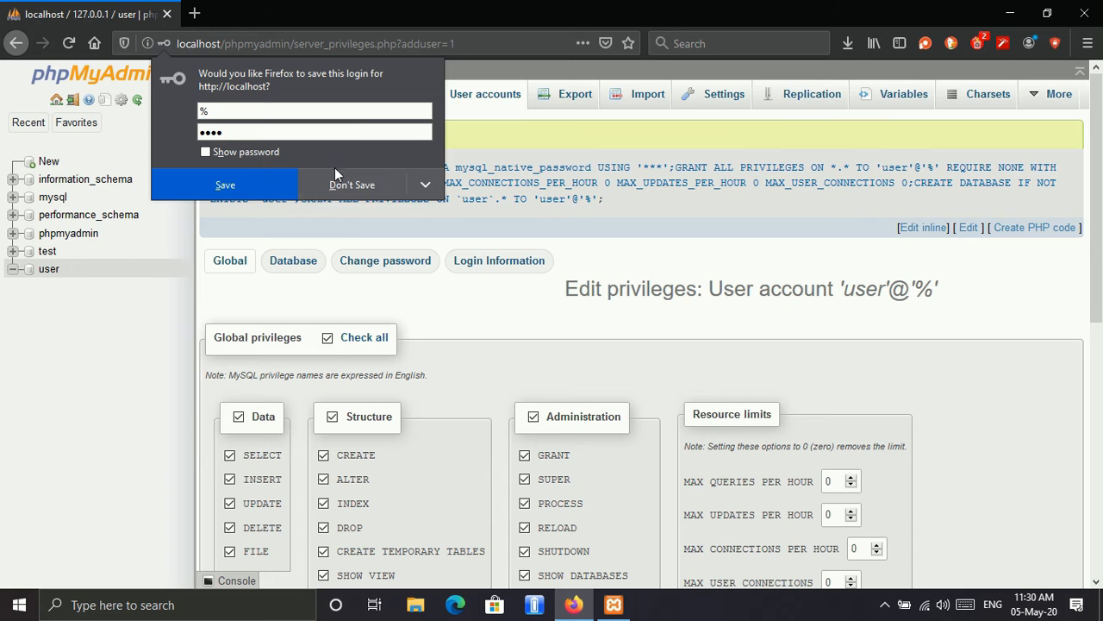
click(340, 184)
Step: Review the new account's login information and the structure of the user database, ending on the phpMyAdmin home page
click(528, 259)
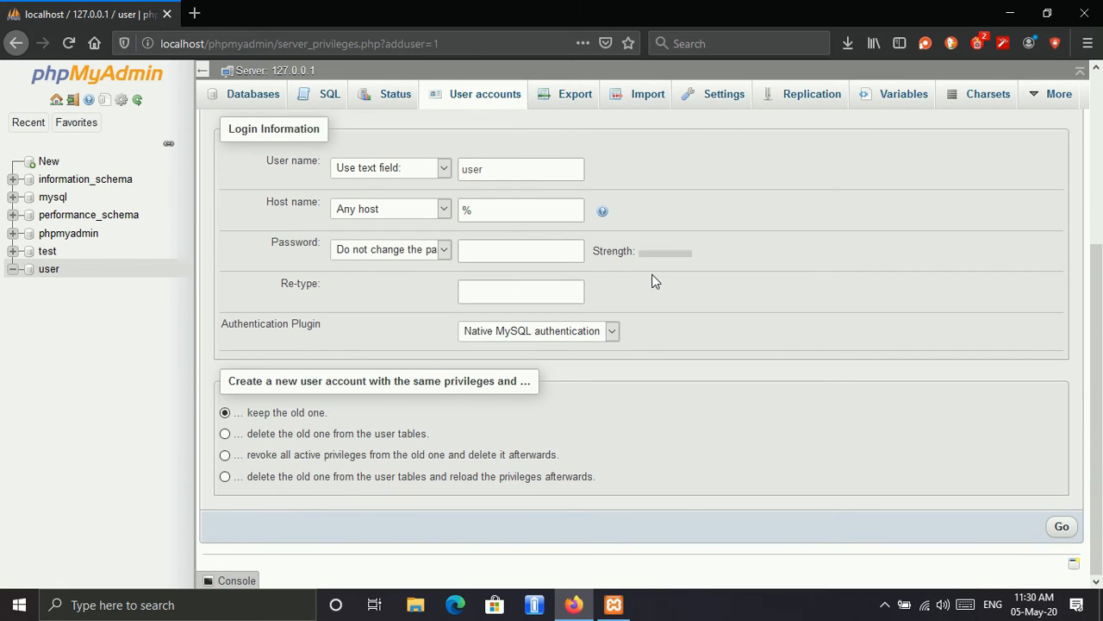
scroll(724, 280, up, 3)
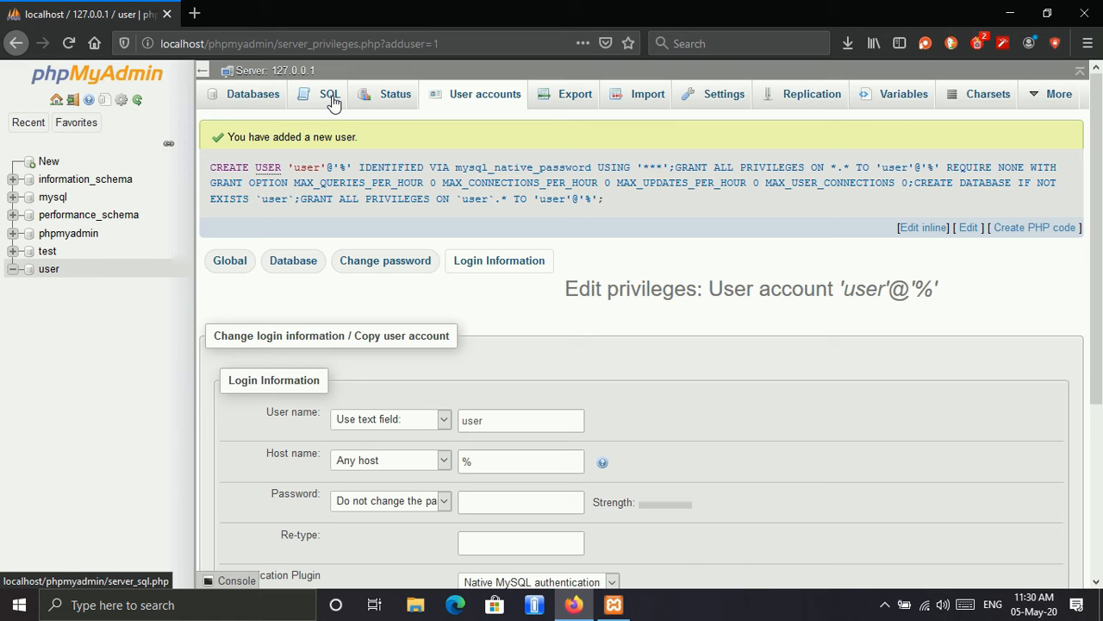
click(47, 270)
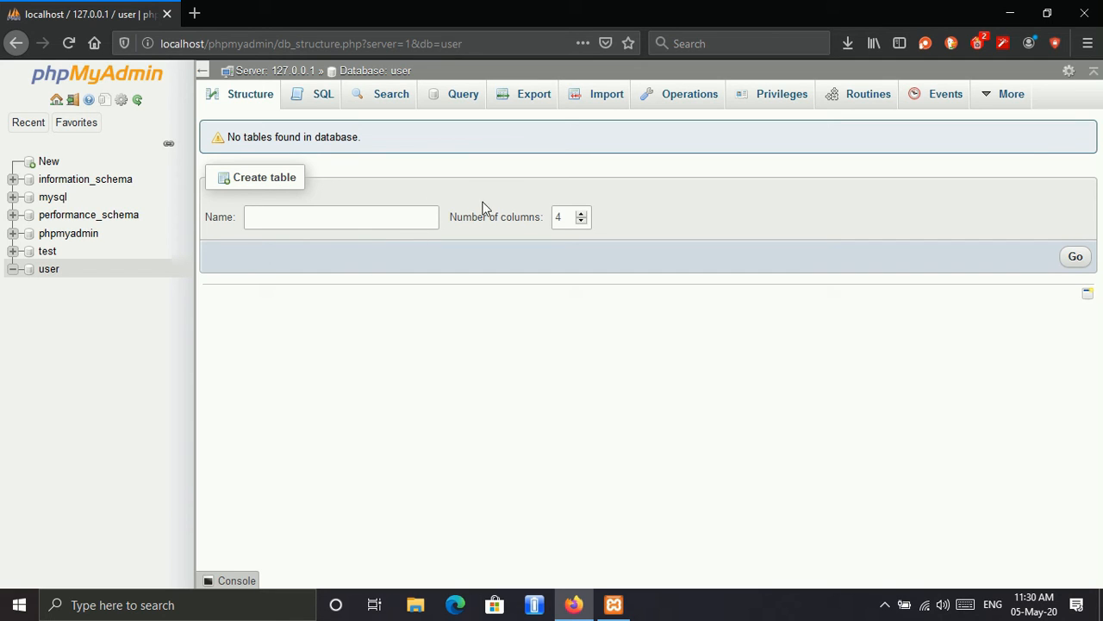
click(73, 101)
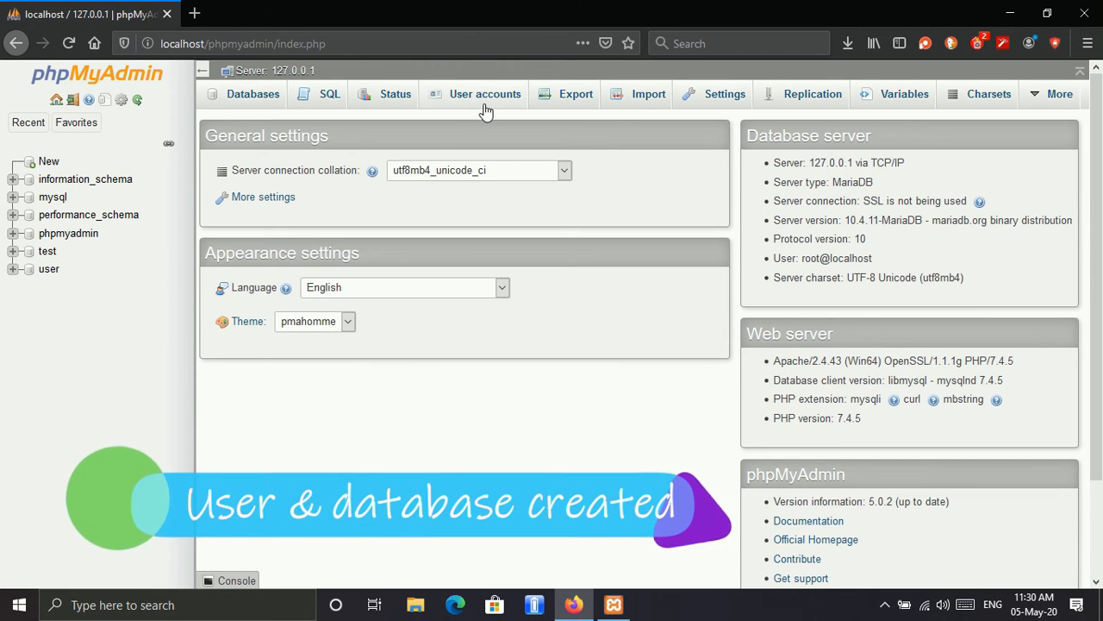
Step: Minimize the browser and the XAMPP Control Panel, and launch Visual Studio Code from the desktop
click(1000, 15)
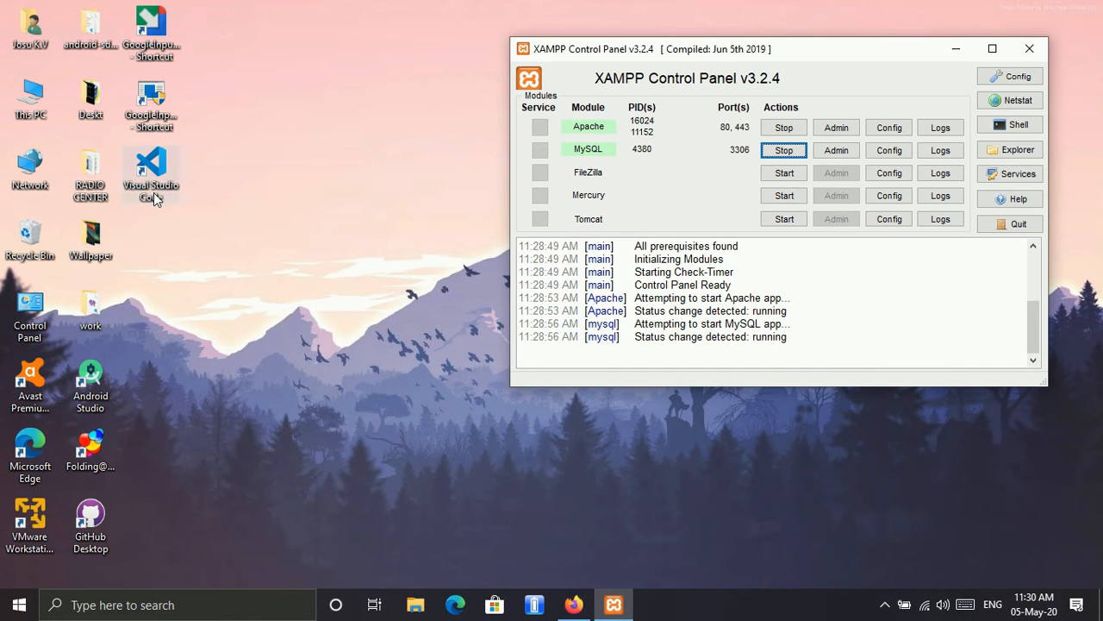
click(950, 52)
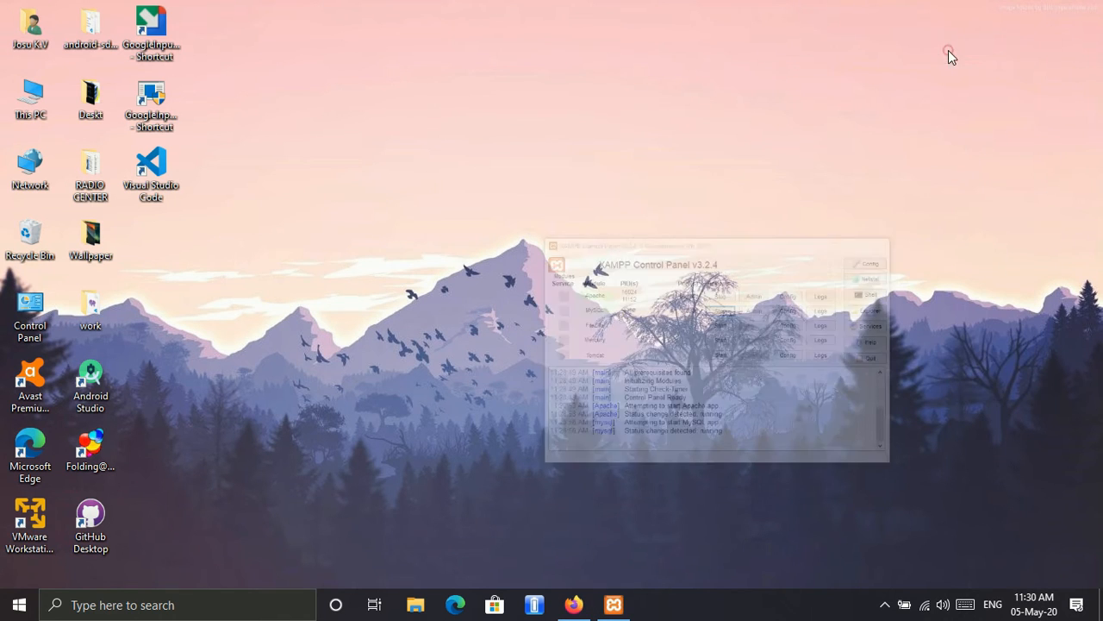
click(167, 193)
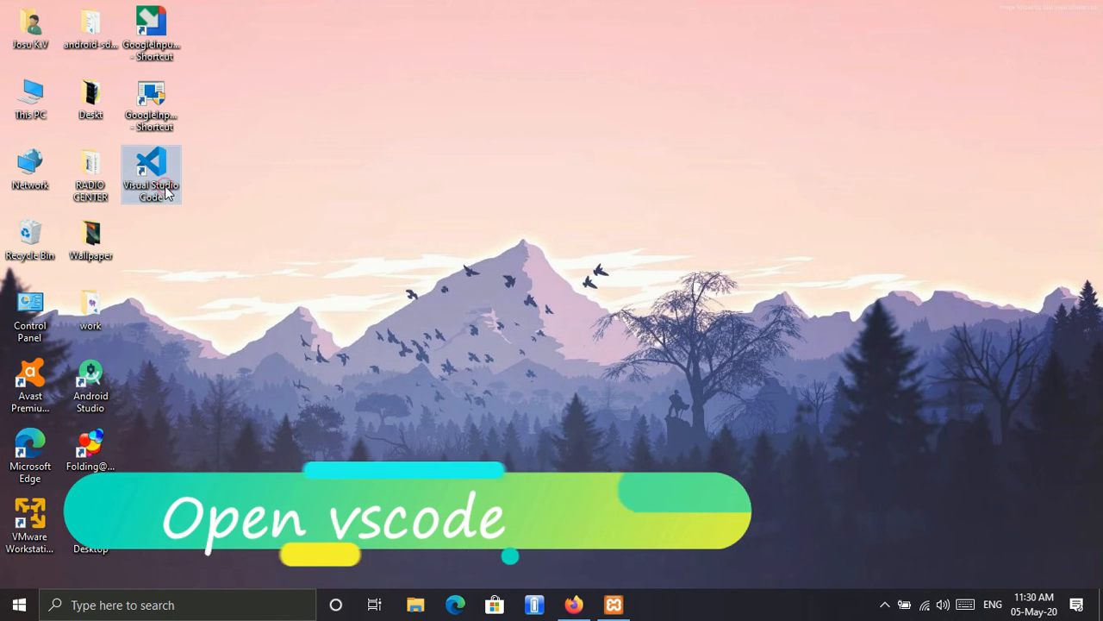
double_click(166, 193)
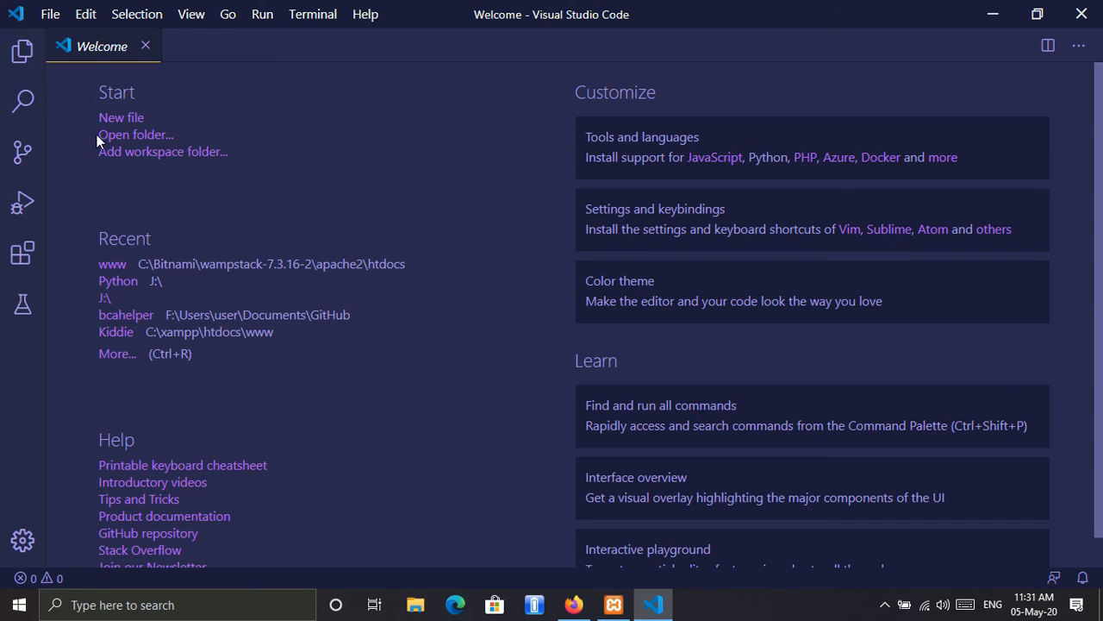
Step: Start opening a folder in the editor and browse to the htdocs folder inside C:\xampp
click(126, 138)
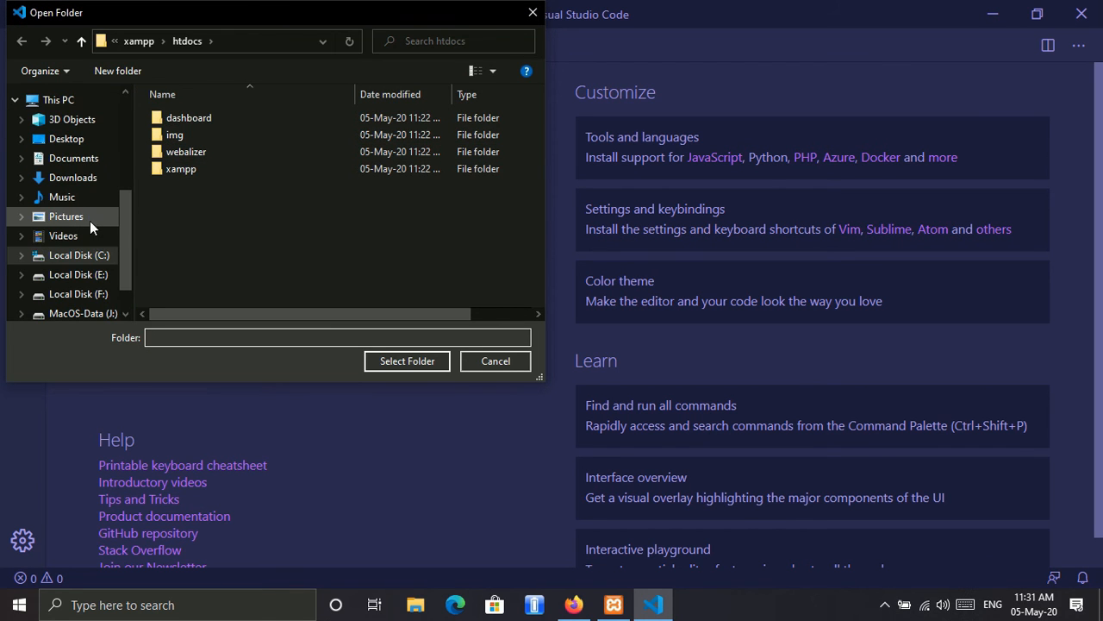
click(101, 256)
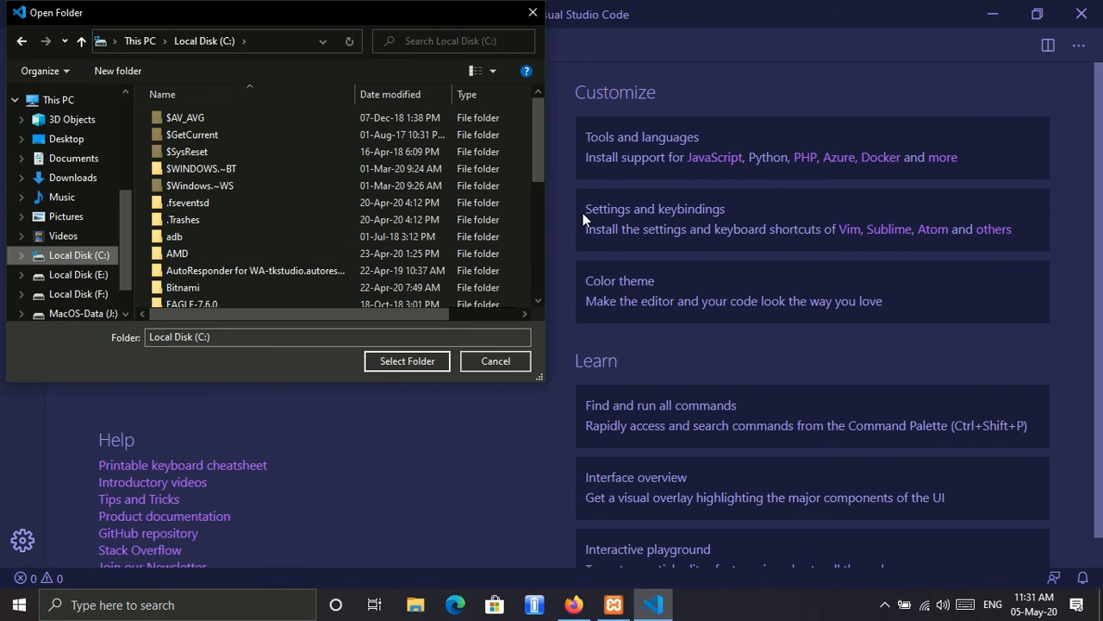
drag(543, 138, 538, 254)
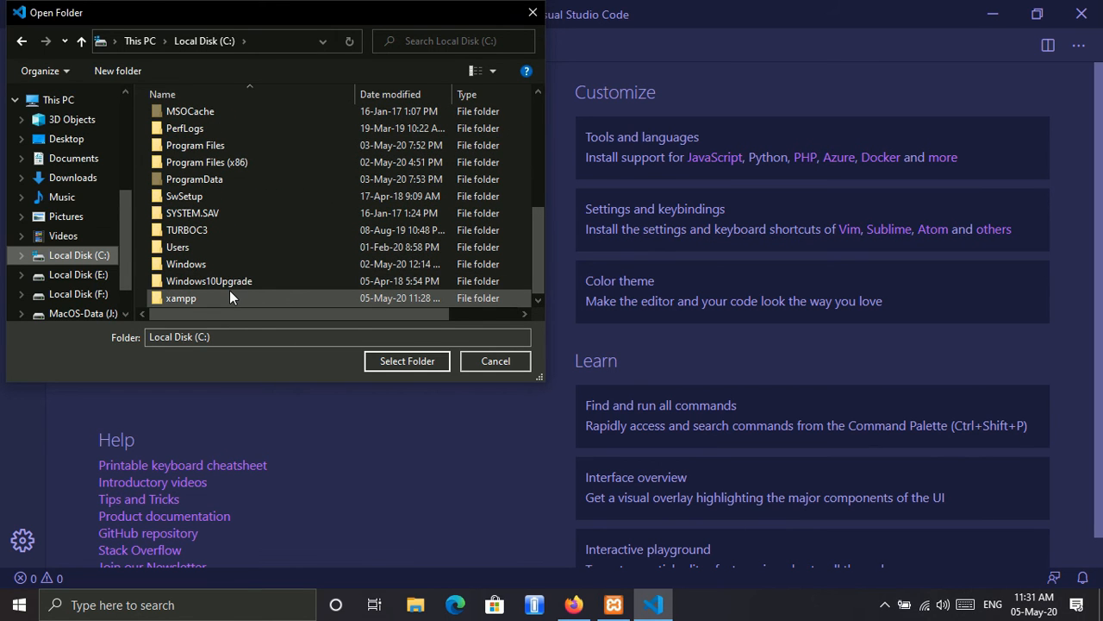
click(57, 99)
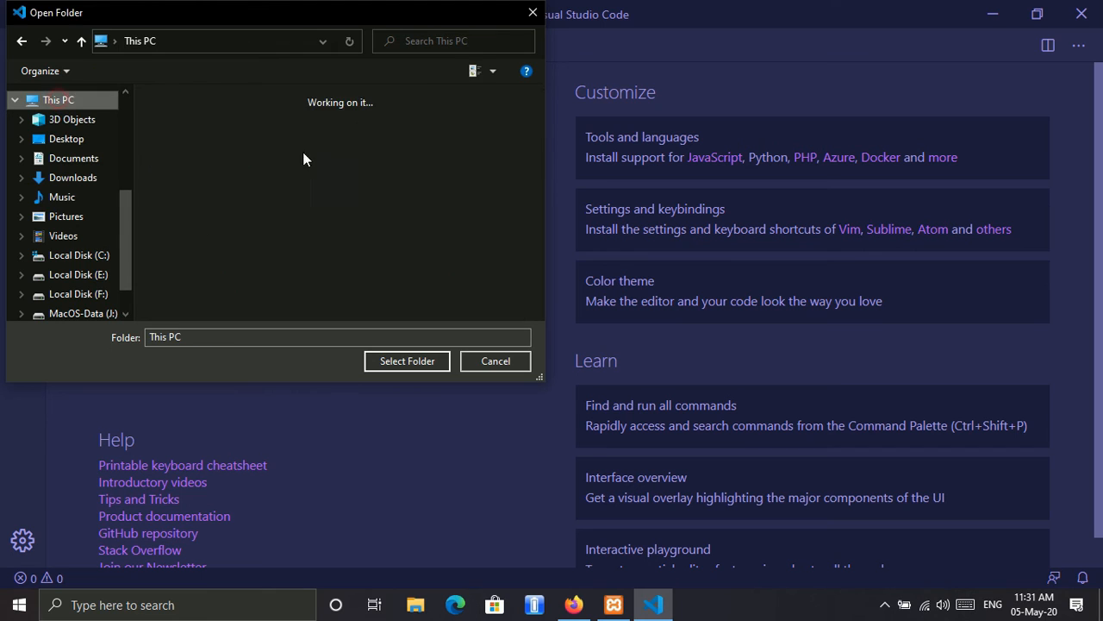
scroll(341, 245, down, 5)
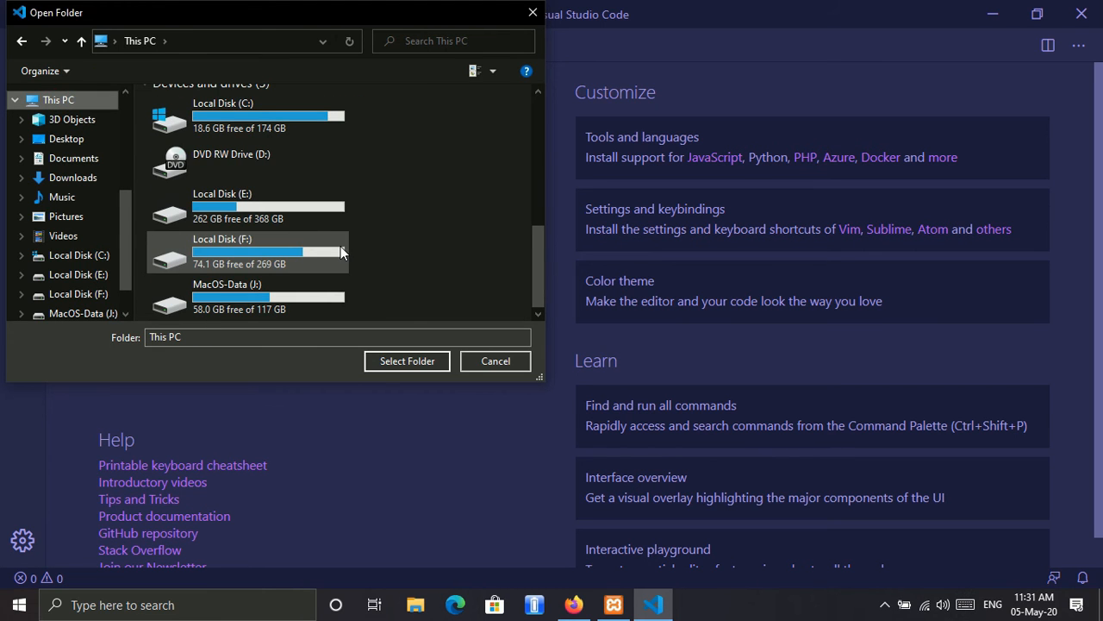
drag(541, 240, 544, 211)
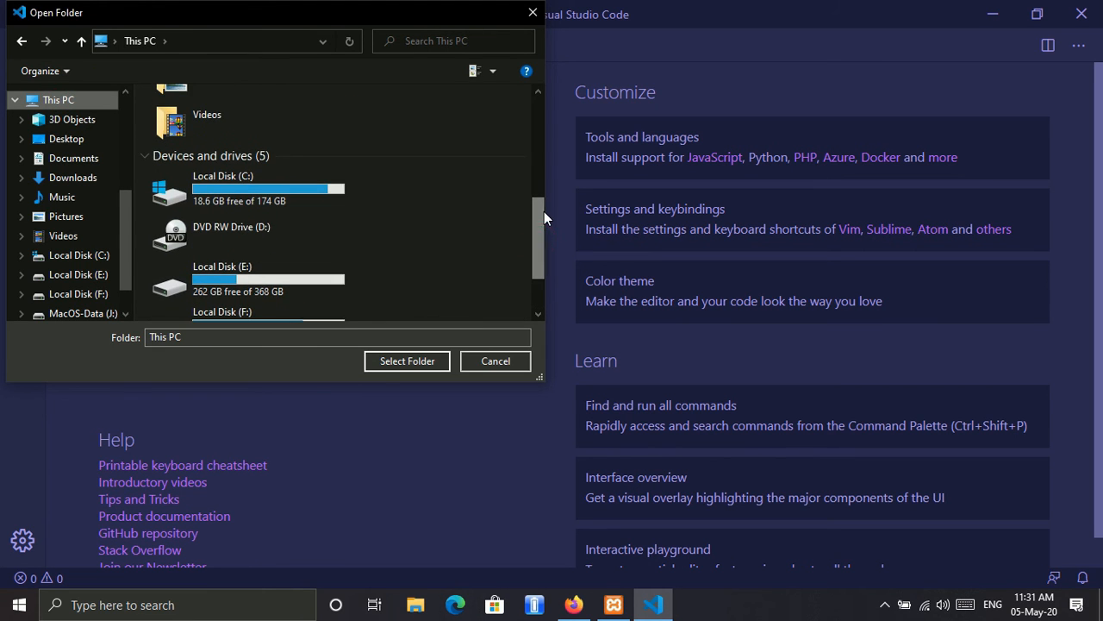
click(213, 201)
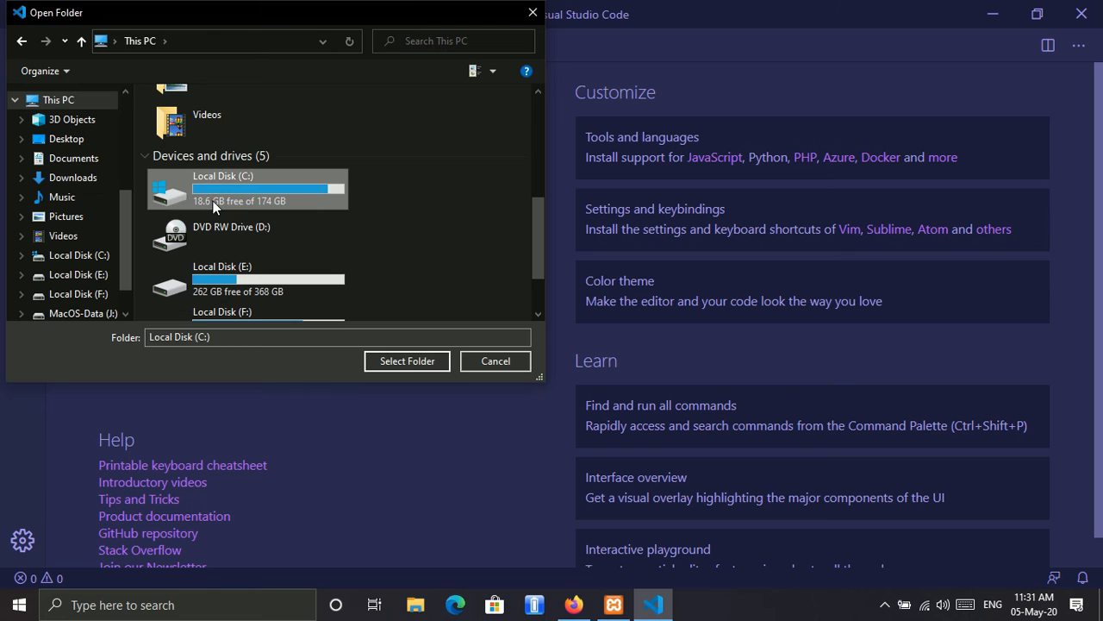
double_click(315, 198)
drag(536, 127, 539, 249)
click(173, 299)
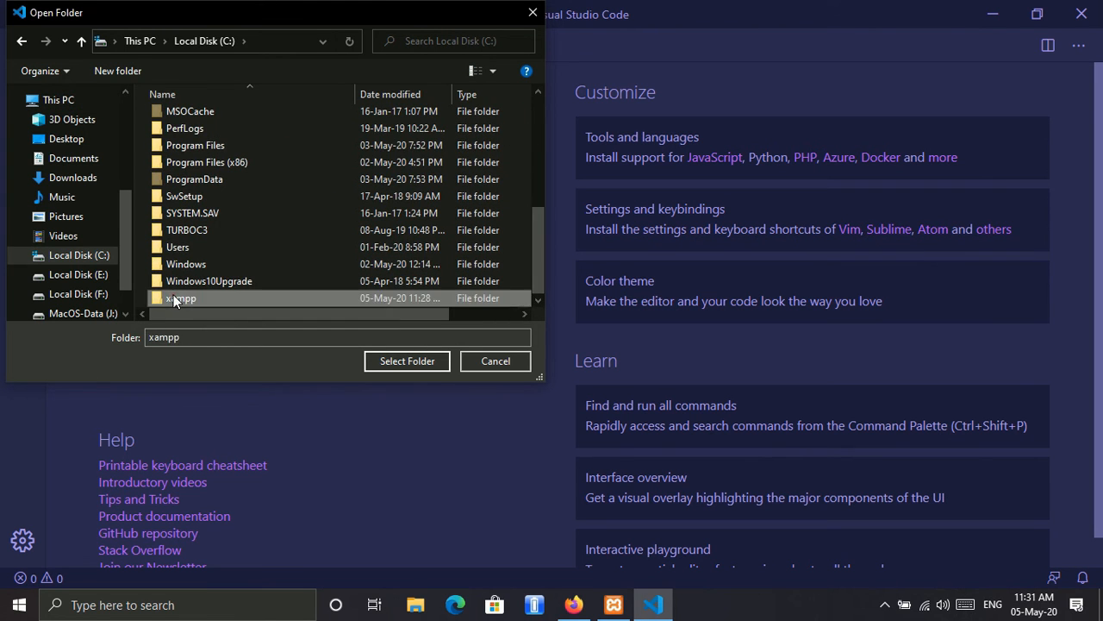
double_click(173, 298)
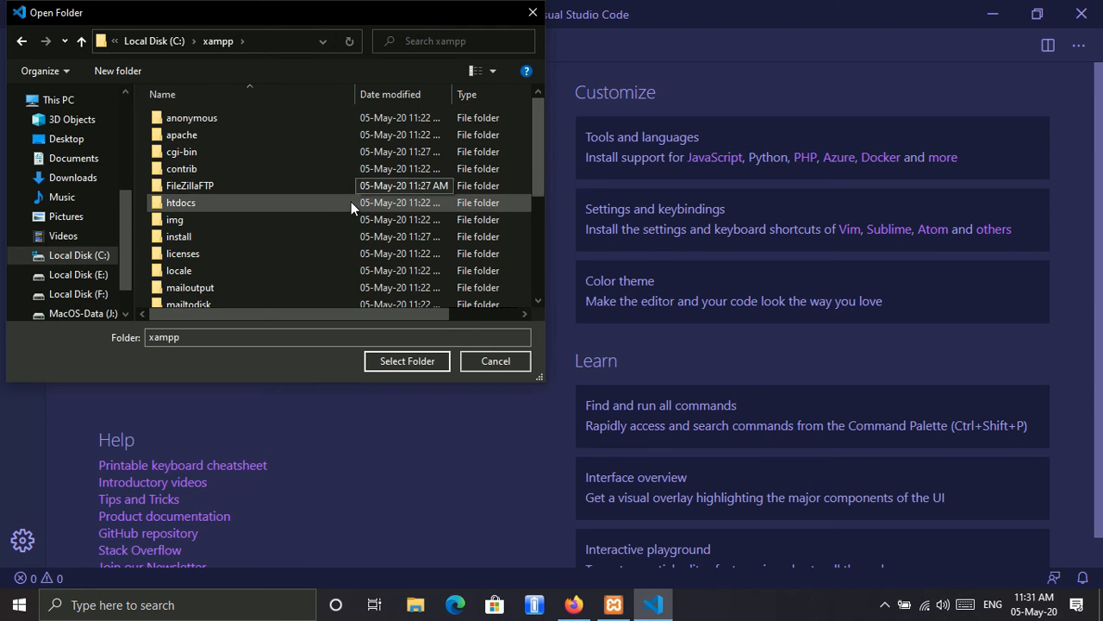
double_click(324, 208)
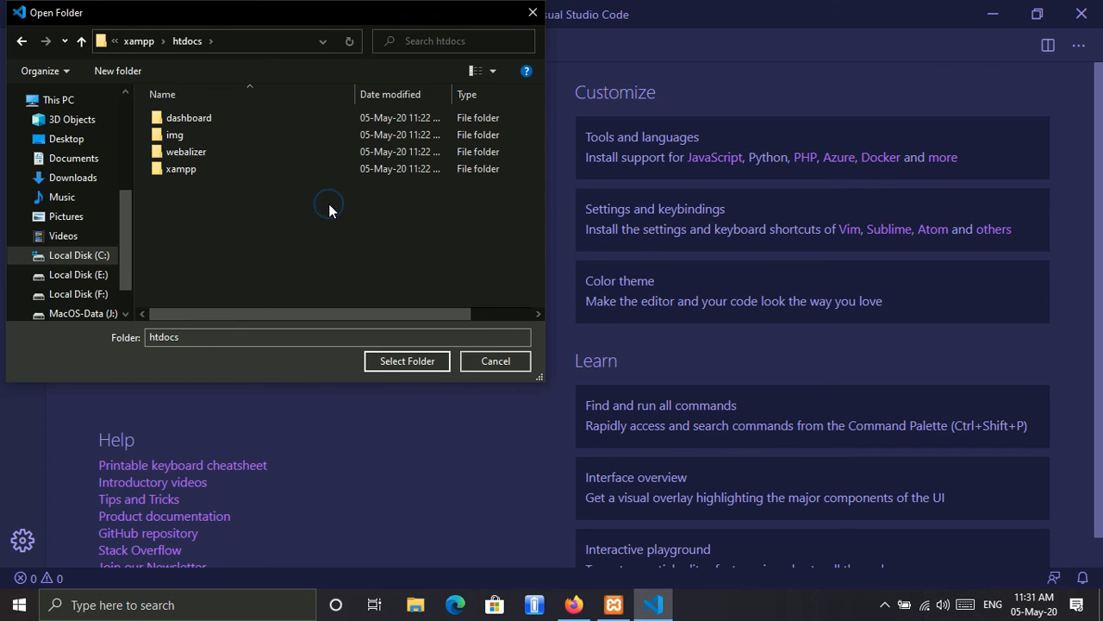
Step: Create a new folder named "www" inside htdocs
right_click(328, 204)
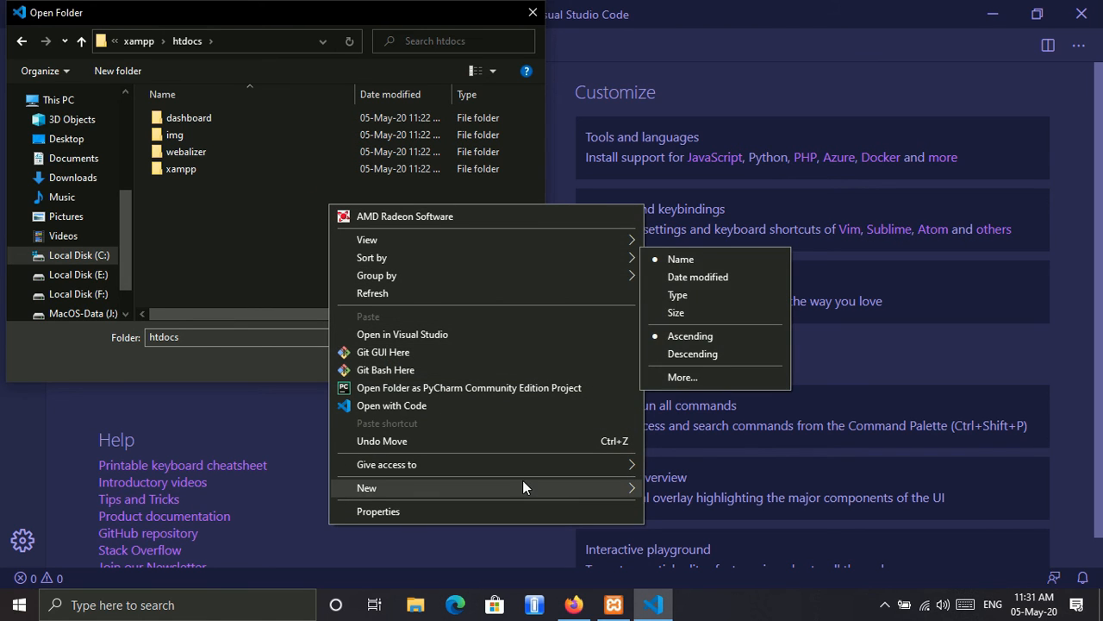
mouse_move(523, 488)
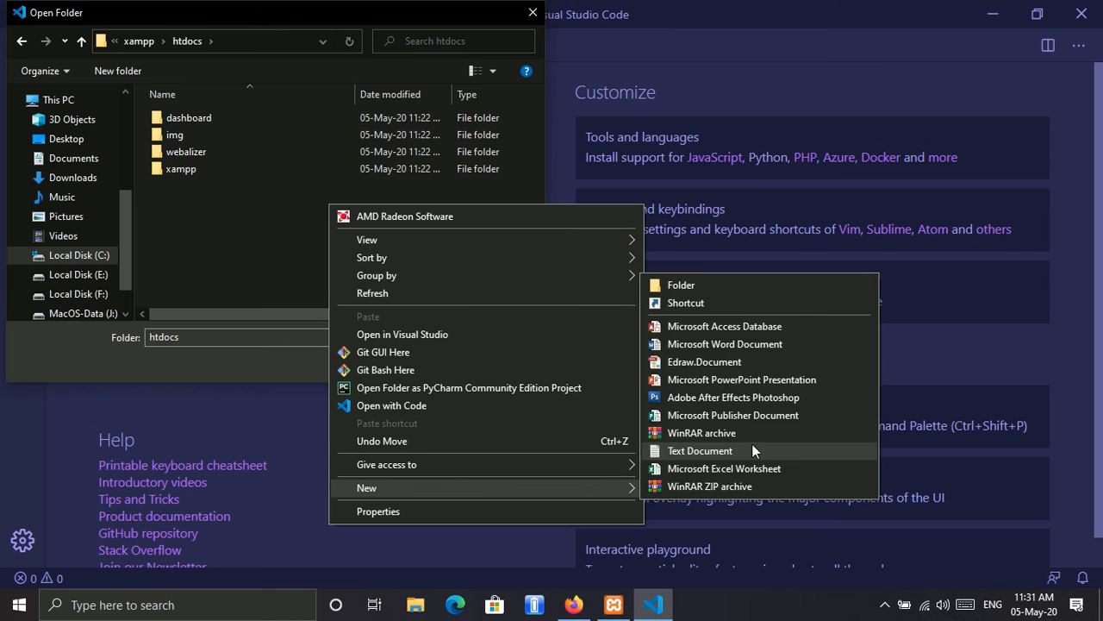
click(745, 278)
text(www)
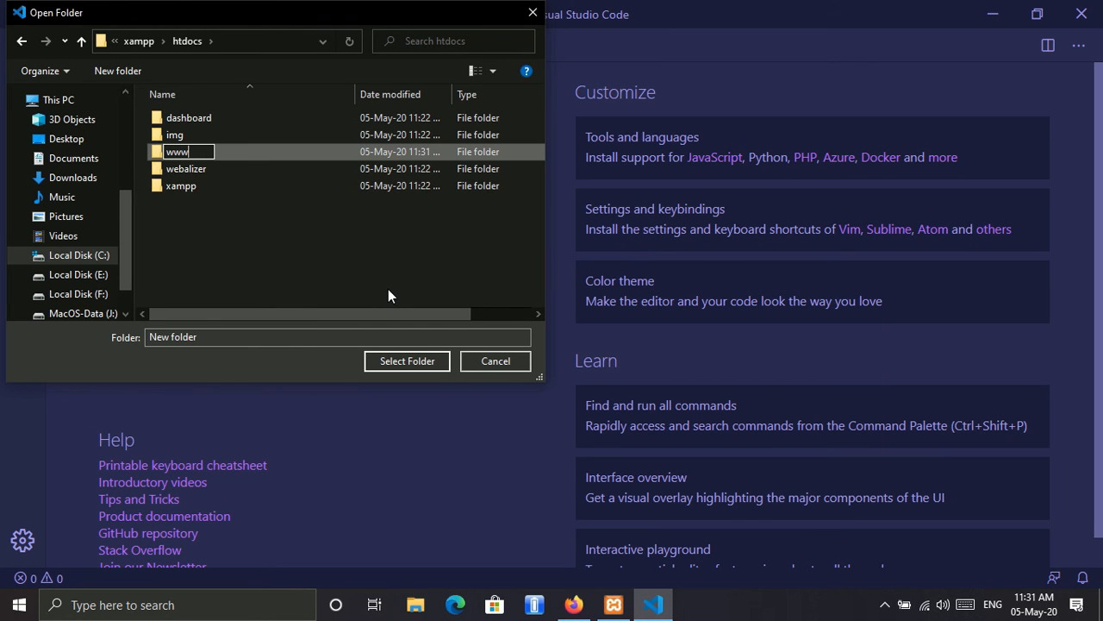
key(Return)
Step: Open the www folder as the editor's workspace and close the Welcome page
click(229, 171)
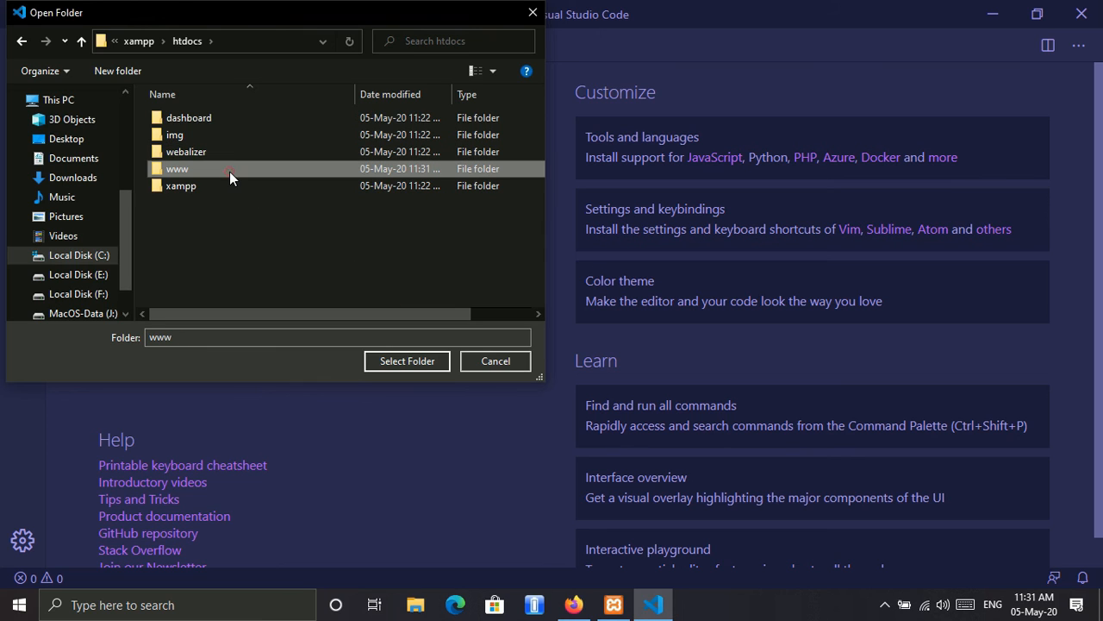
double_click(229, 171)
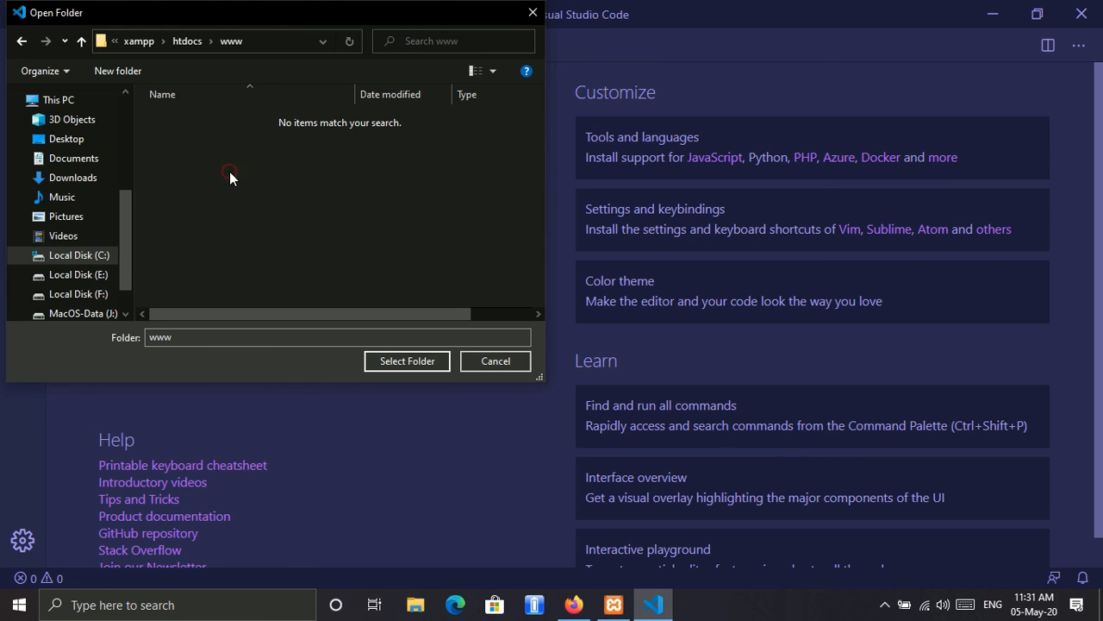
click(422, 361)
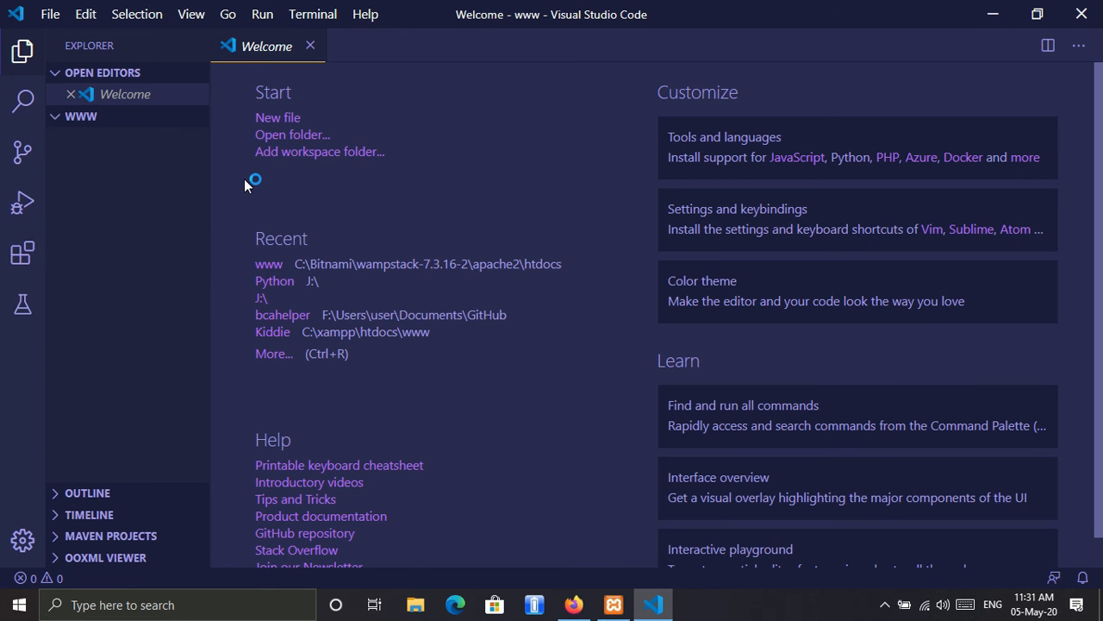
click(308, 46)
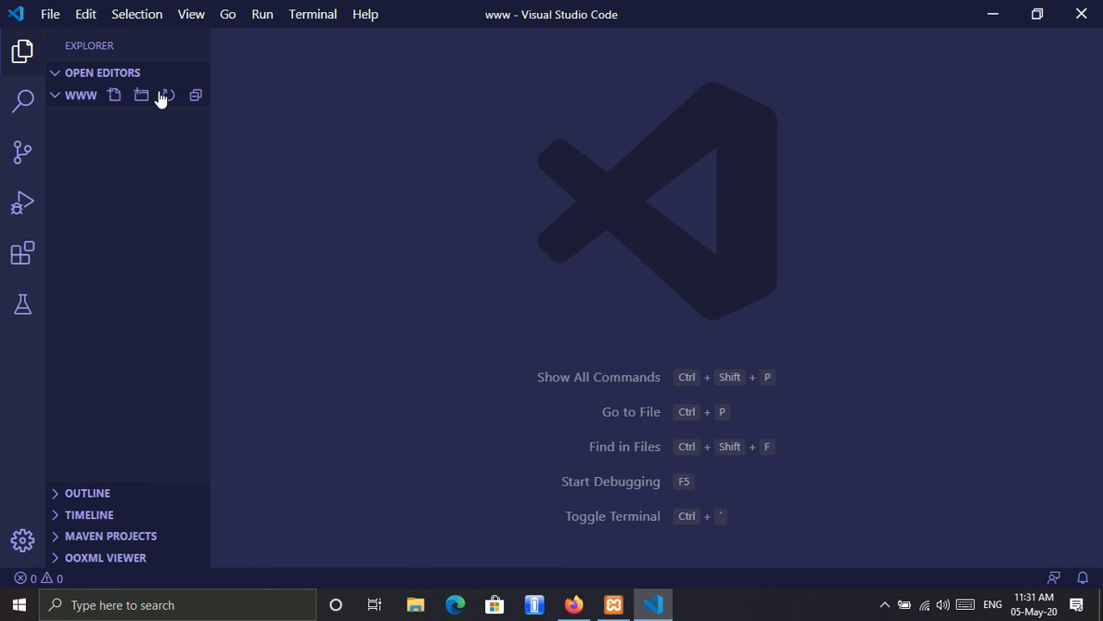
Step: Create a file named 1.php in the www folder and dismiss the PHP executable notification
click(115, 96)
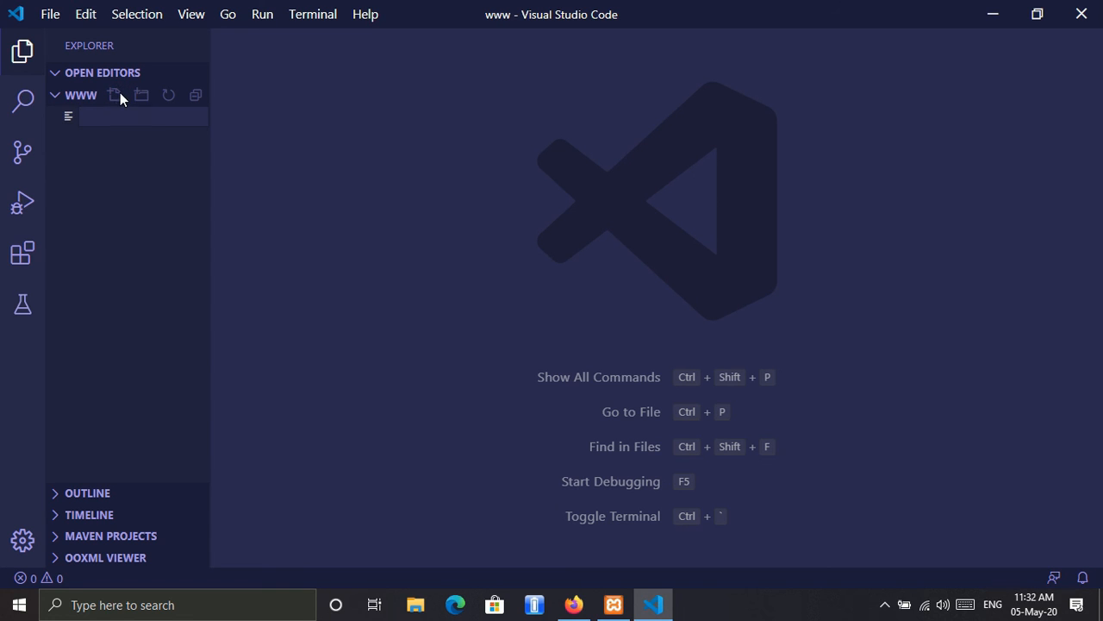
text(1.php)
key(Return)
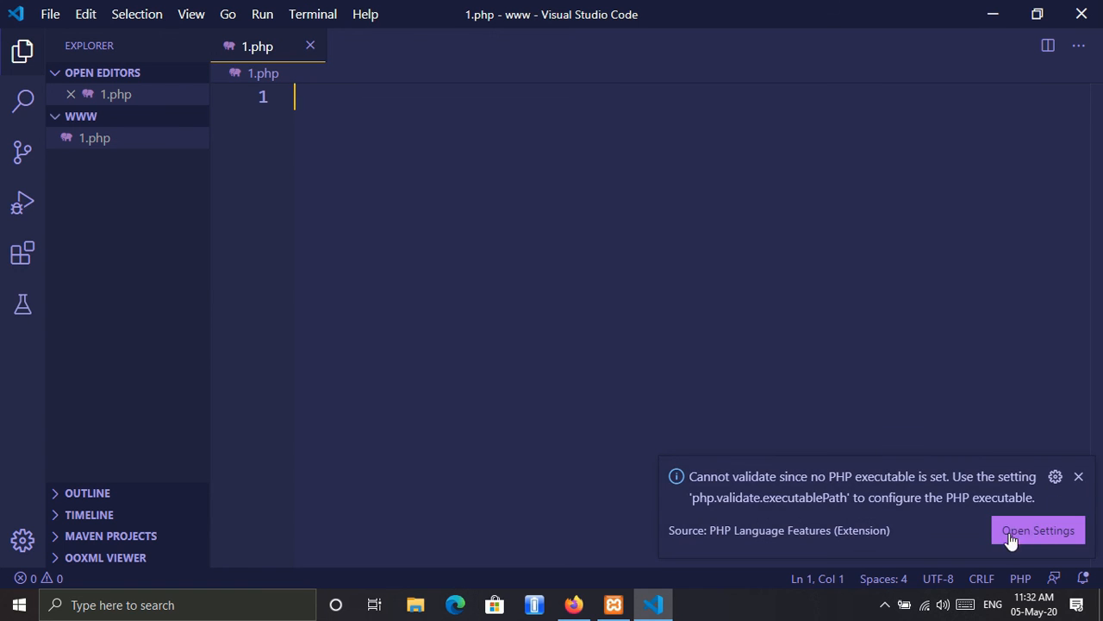
click(1079, 477)
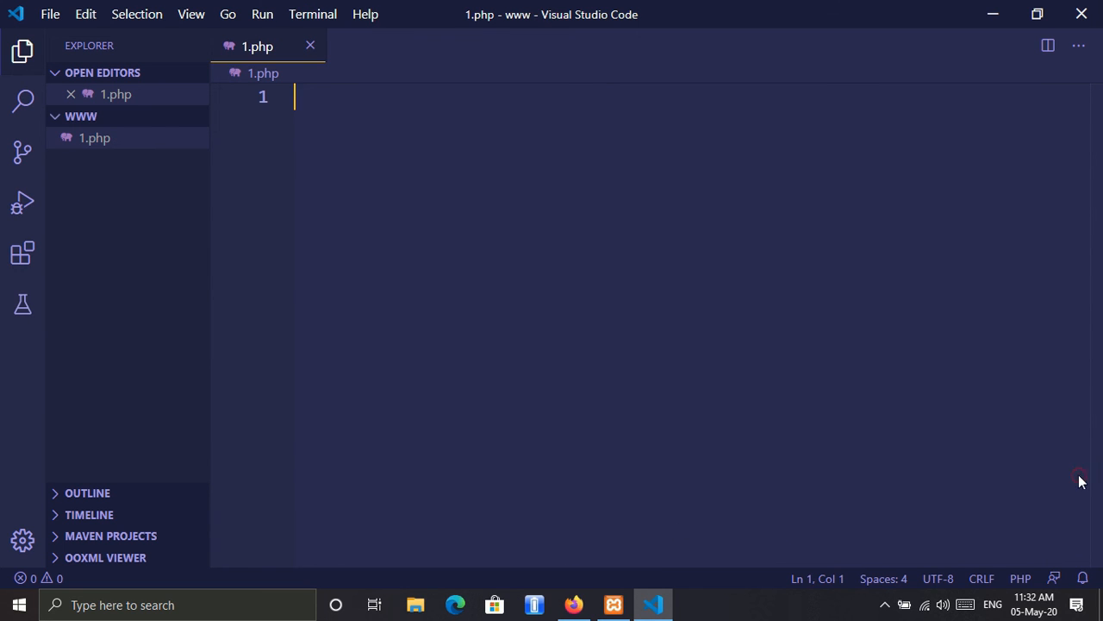
Step: Write the opening <?php and closing ?> tags in 1.php with an empty line between them
text(<)
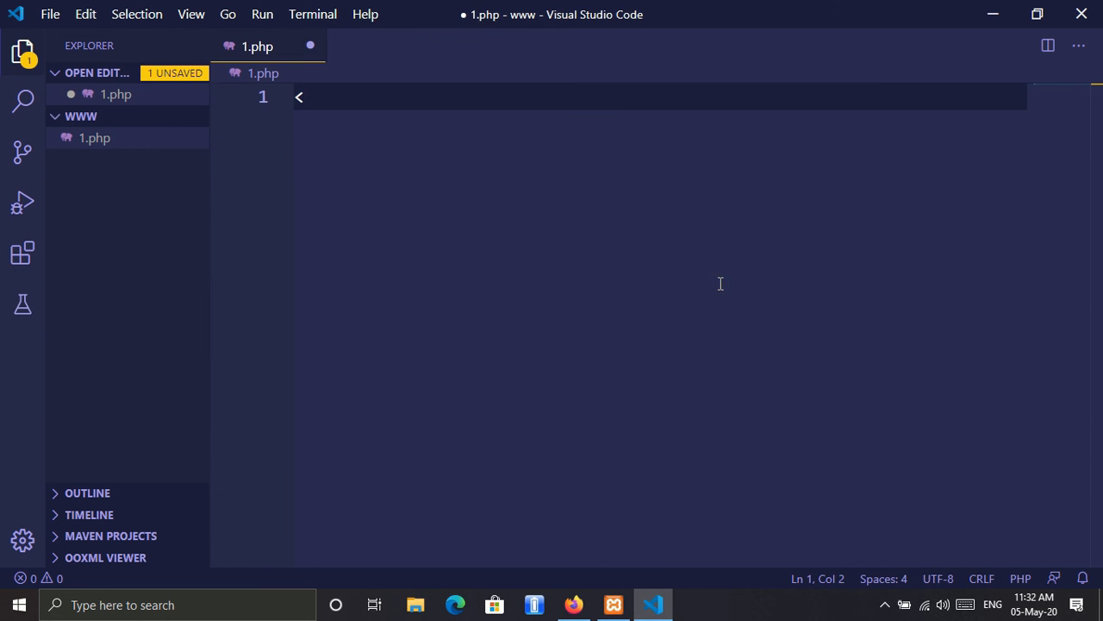
text(?php)
key(Return)
key(Return)
text(?)
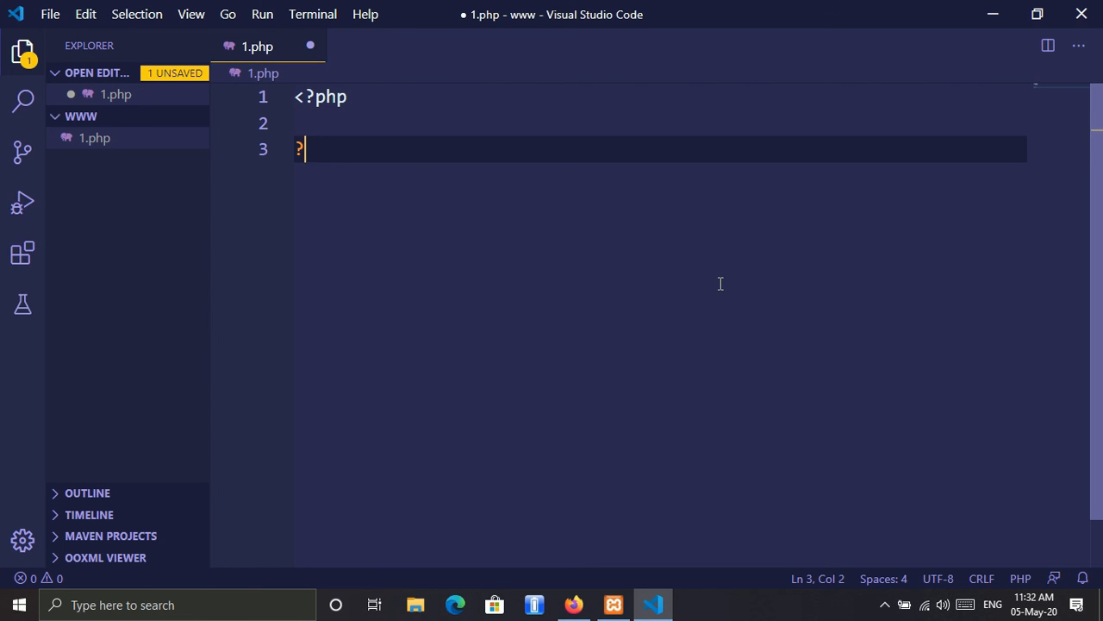
text(>)
key(Up)
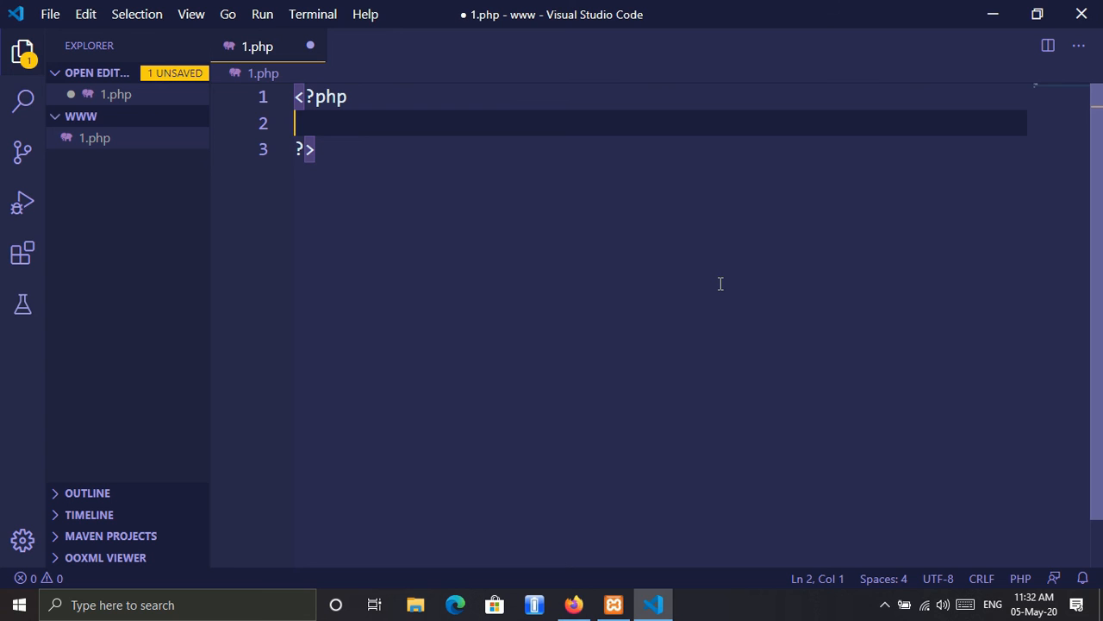
Step: Add the statement echo "Hello"; between the PHP tags and save the file
text(echo "";)
key(Left)
text(Hello)
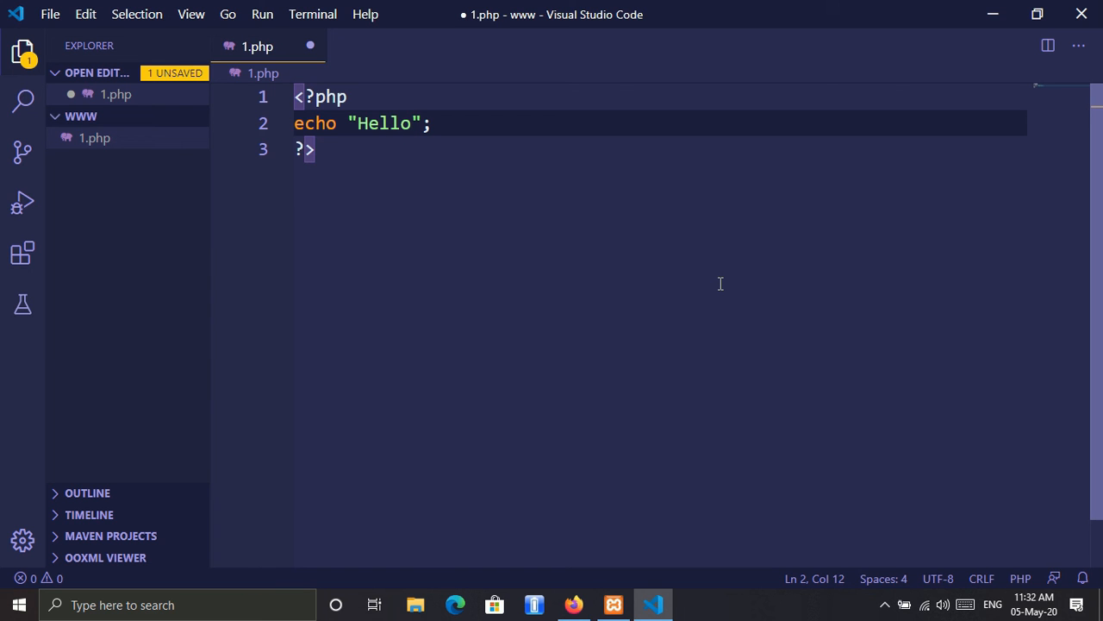
key(ctrl+s)
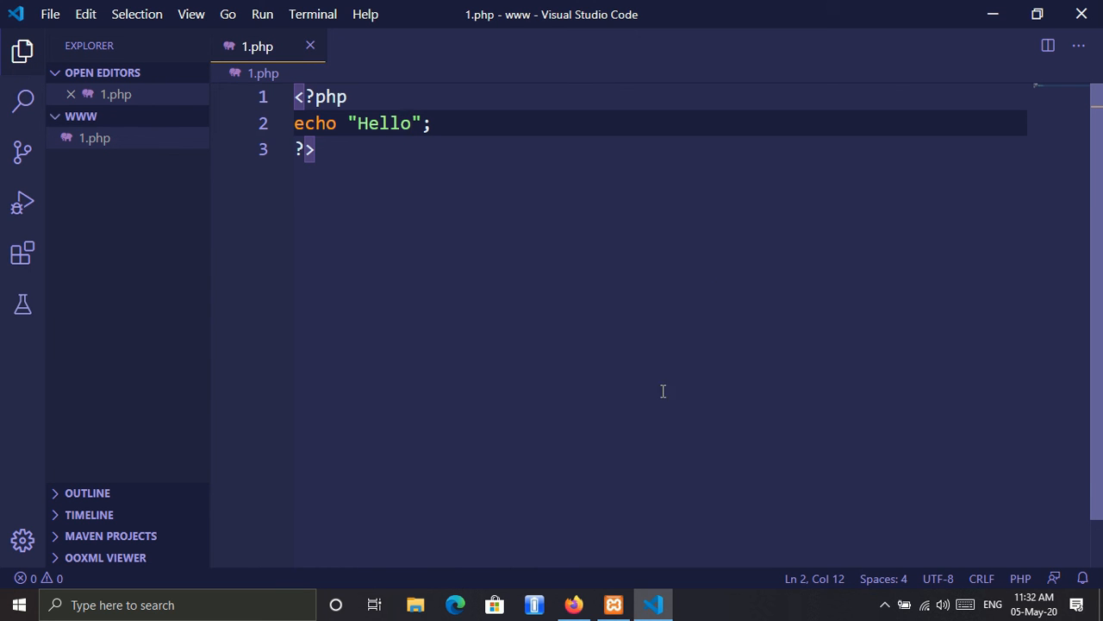
Step: Switch to Firefox and load localhost in a new tab
click(574, 604)
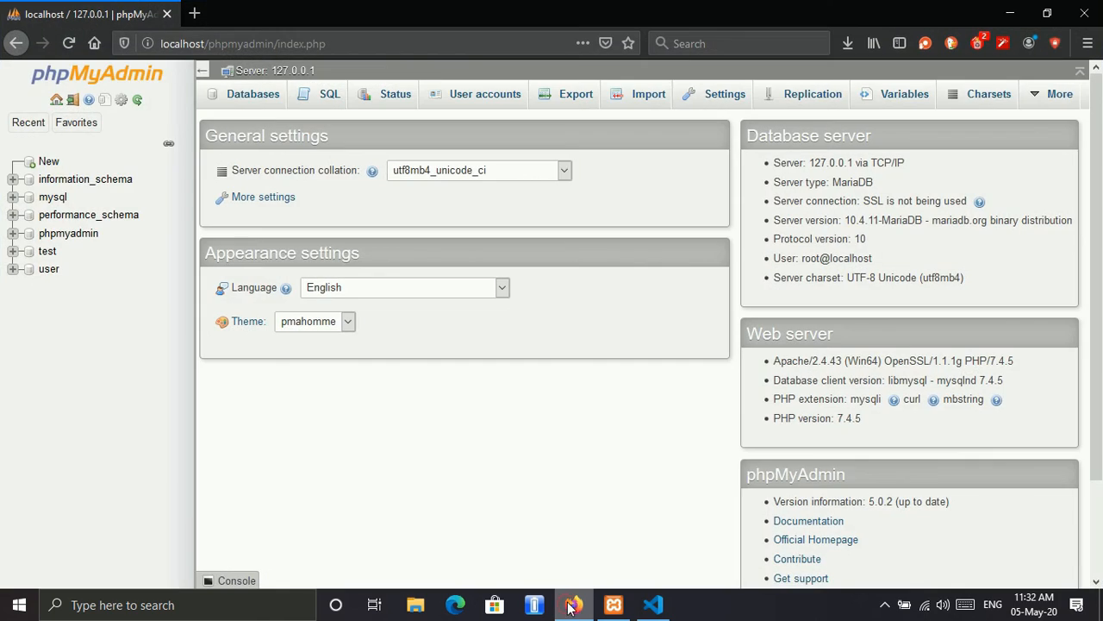
click(194, 12)
text(loca)
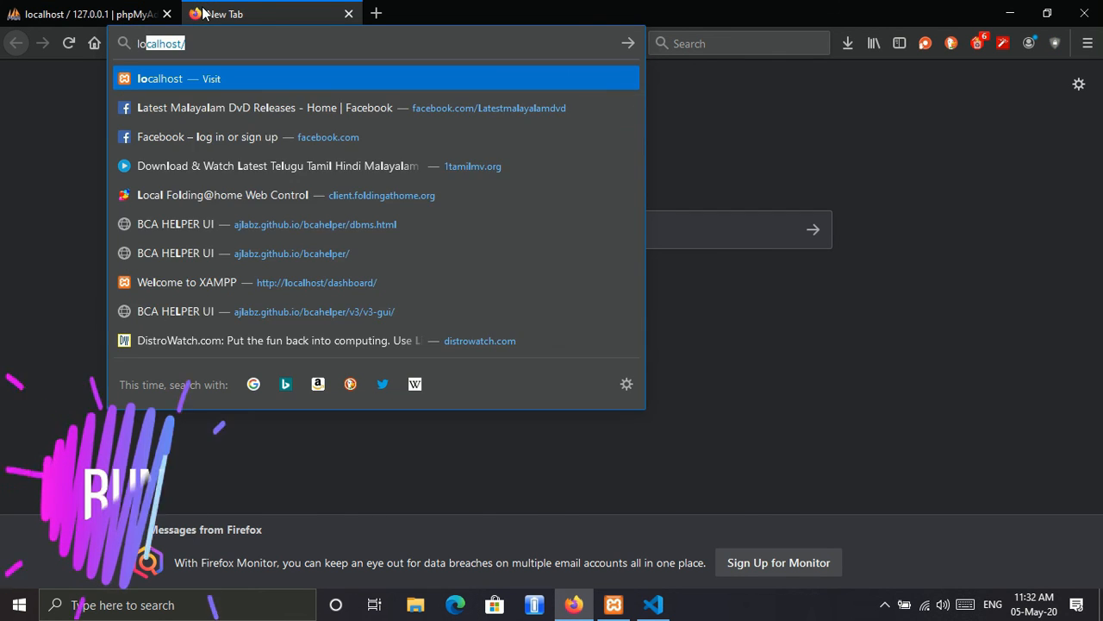
text(l)
key(Return)
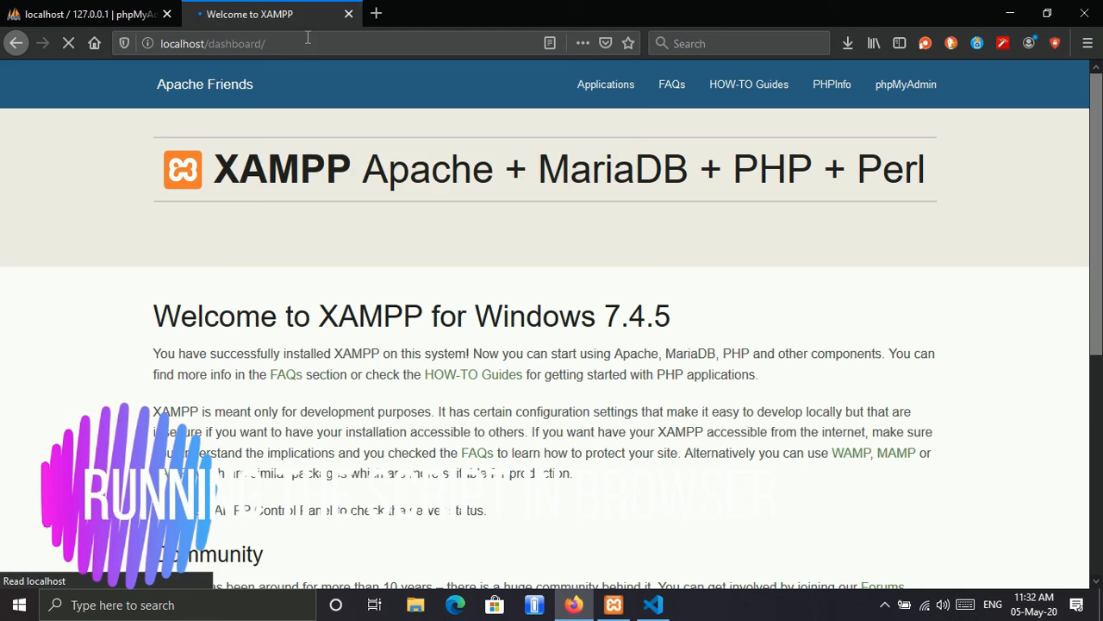
Step: Run the script by loading localhost/www/1.php, and check the text it outputs on the page
drag(310, 42, 205, 46)
text(www)
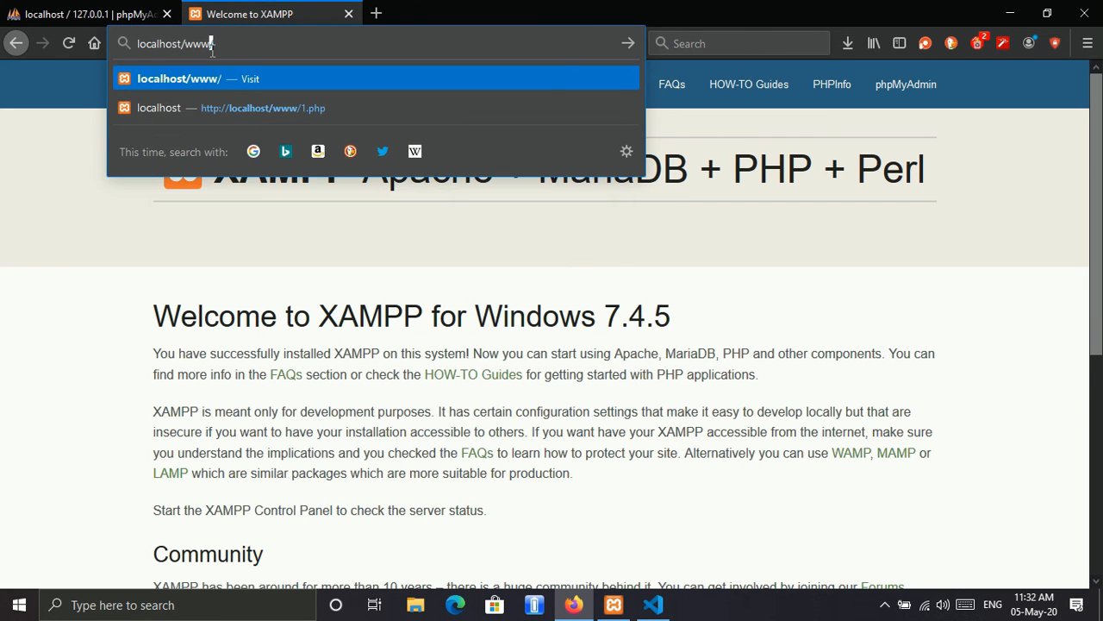
text(/1.php)
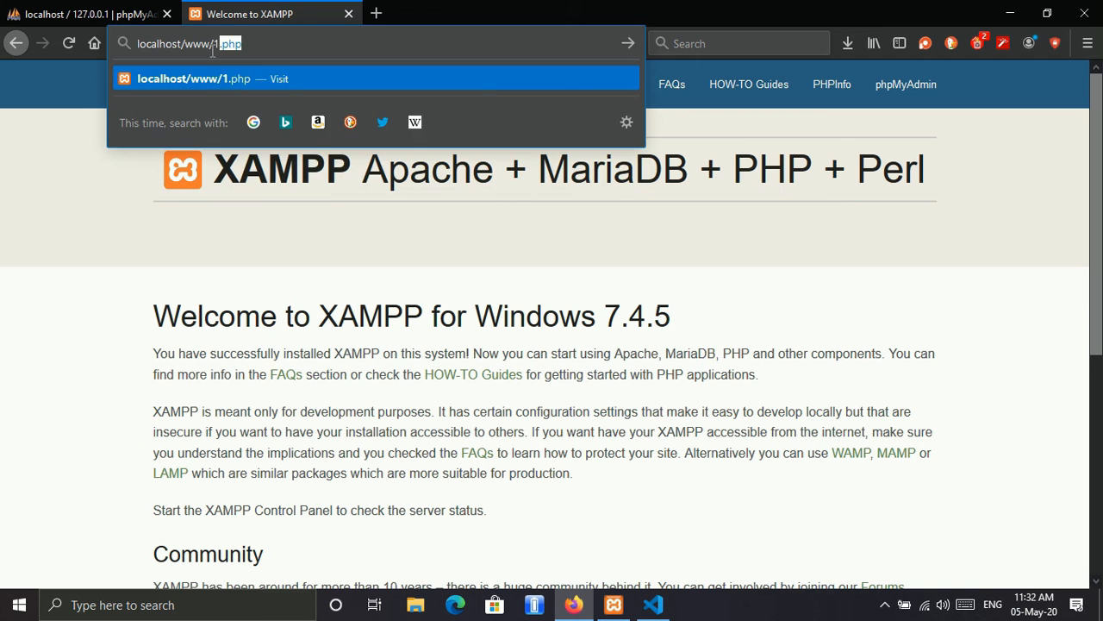
key(Return)
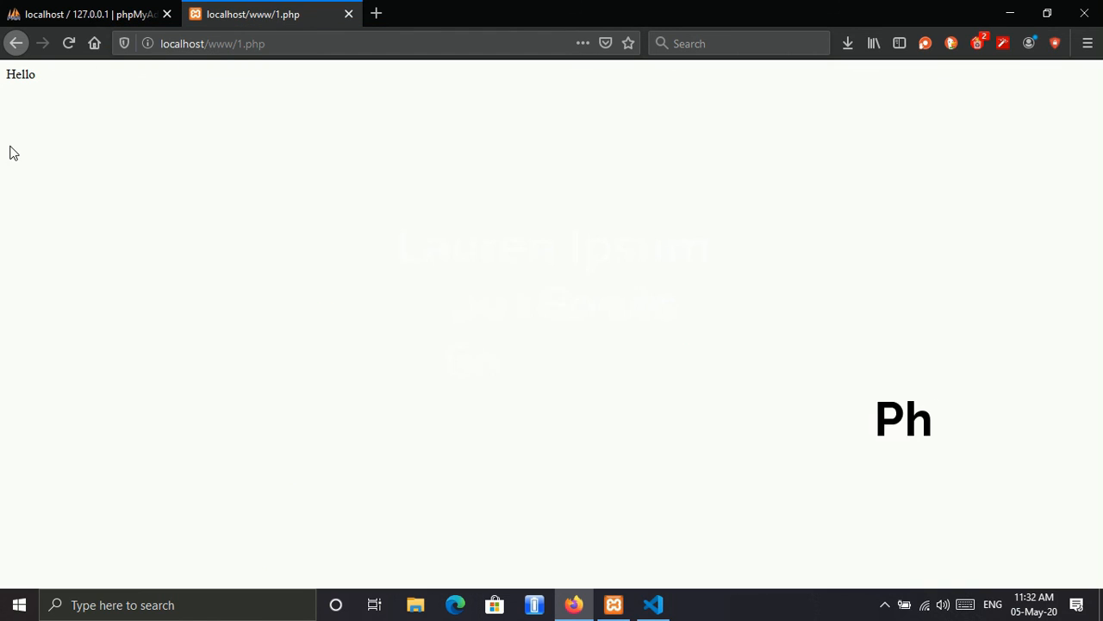
double_click(43, 74)
click(127, 140)
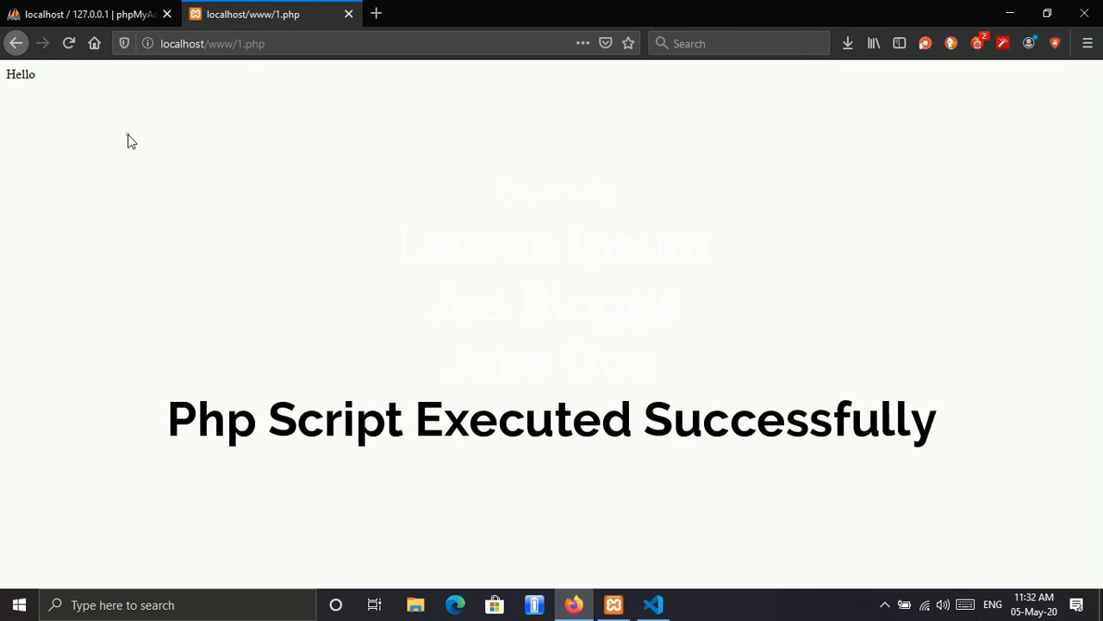